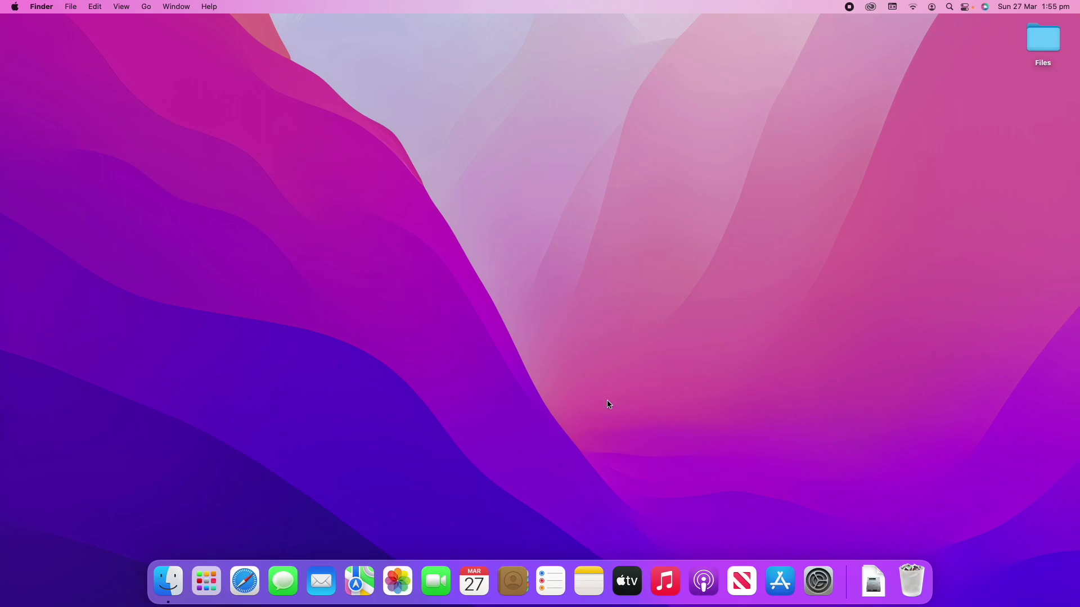
# Open the Desktop & Screen Saver pane in System Preferences and scroll the screen saver list
pyautogui.click(817, 580)
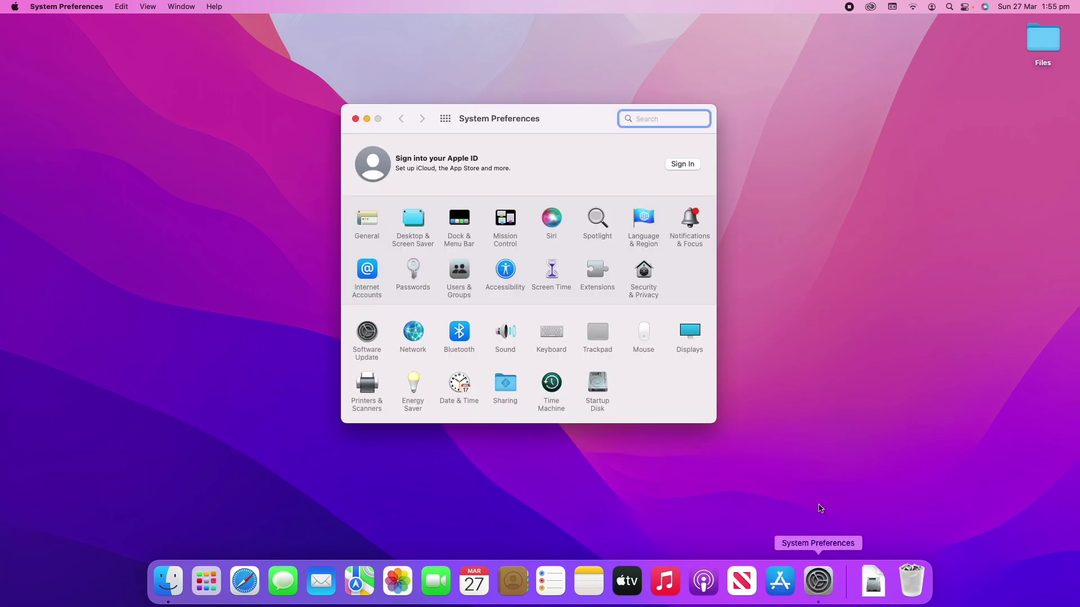
pyautogui.click(414, 219)
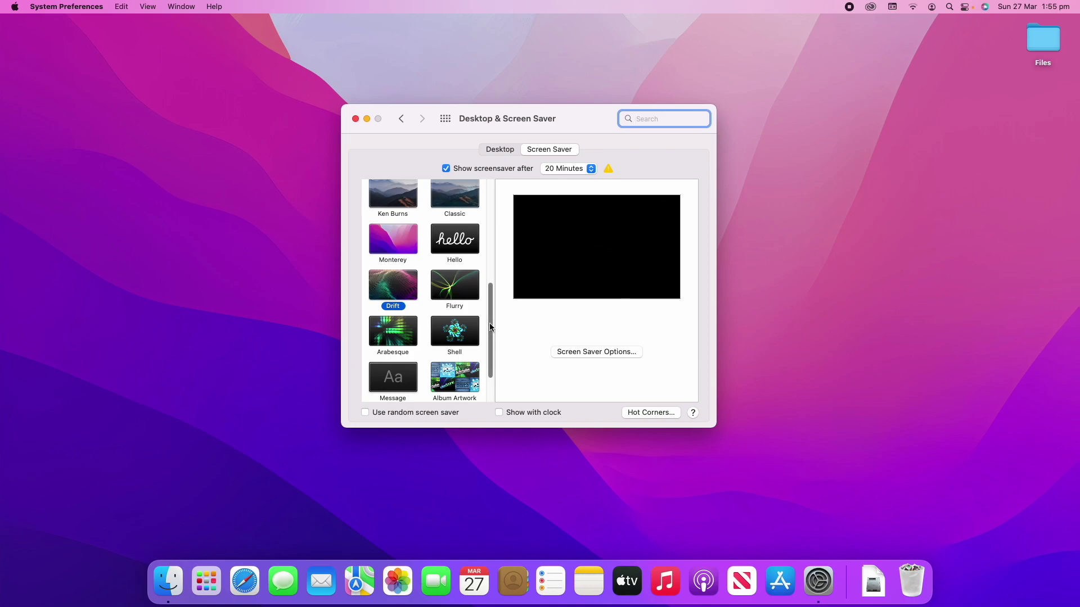
pyautogui.moveTo(490, 323)
pyautogui.mouseDown()
pyautogui.moveTo(495, 219)
pyautogui.moveTo(490, 335)
pyautogui.mouseUp()
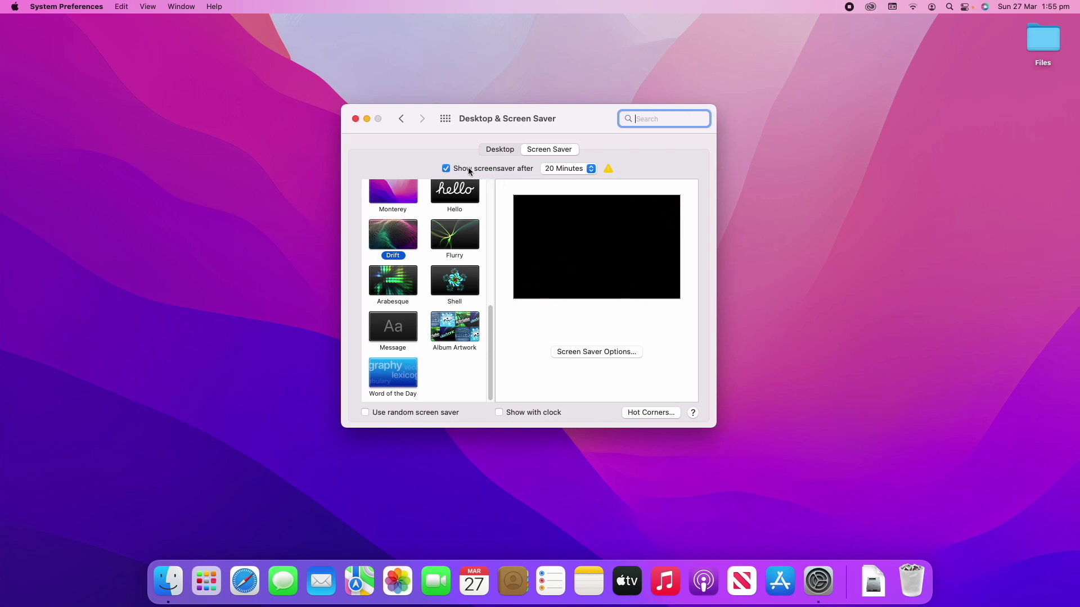
pyautogui.click(575, 169)
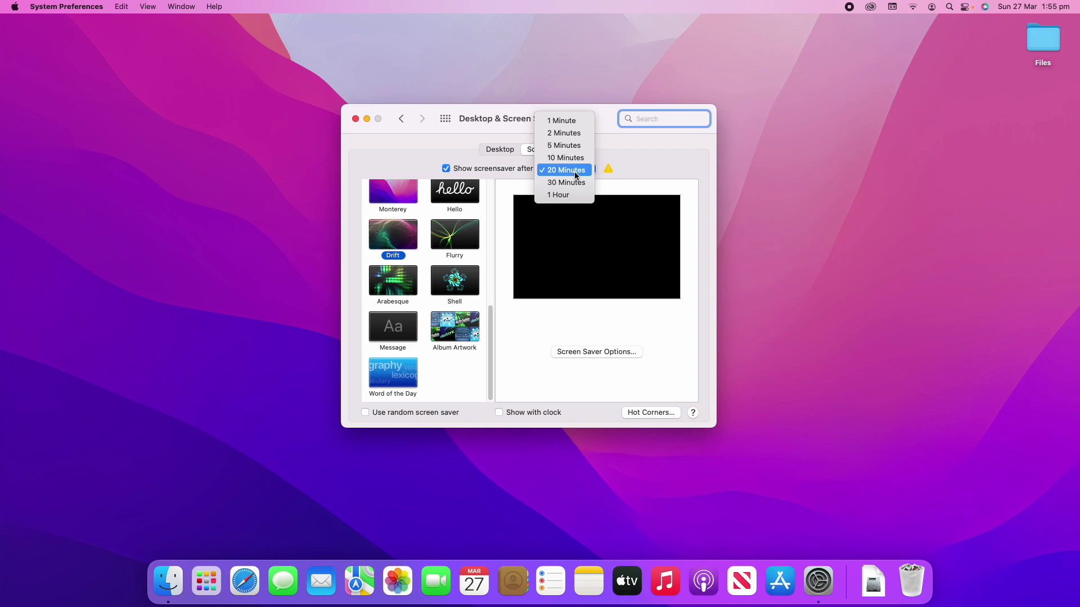
pyautogui.click(569, 122)
pyautogui.click(591, 168)
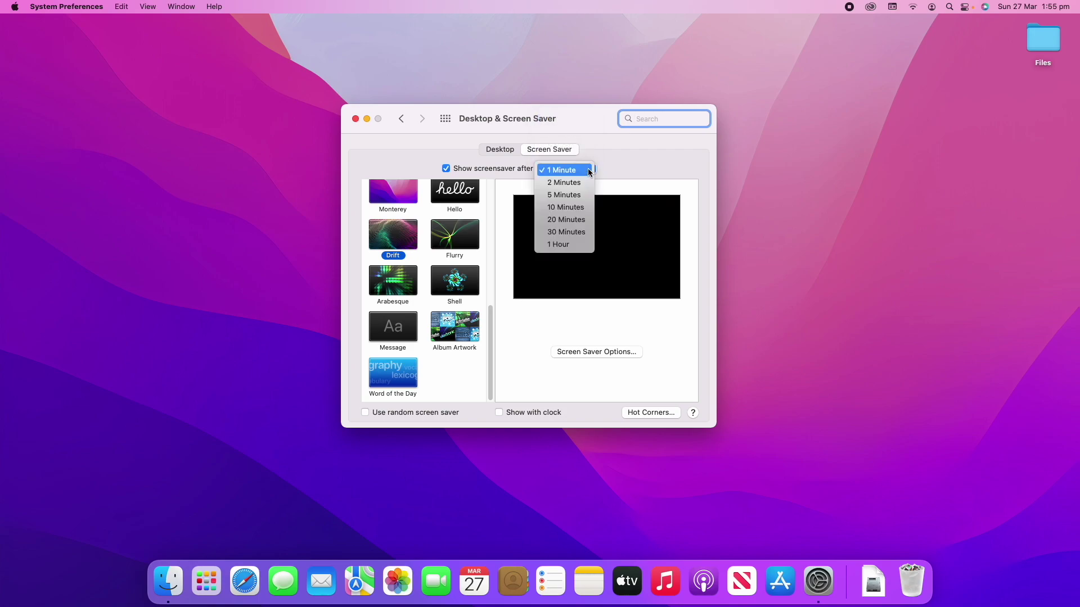
pyautogui.click(570, 245)
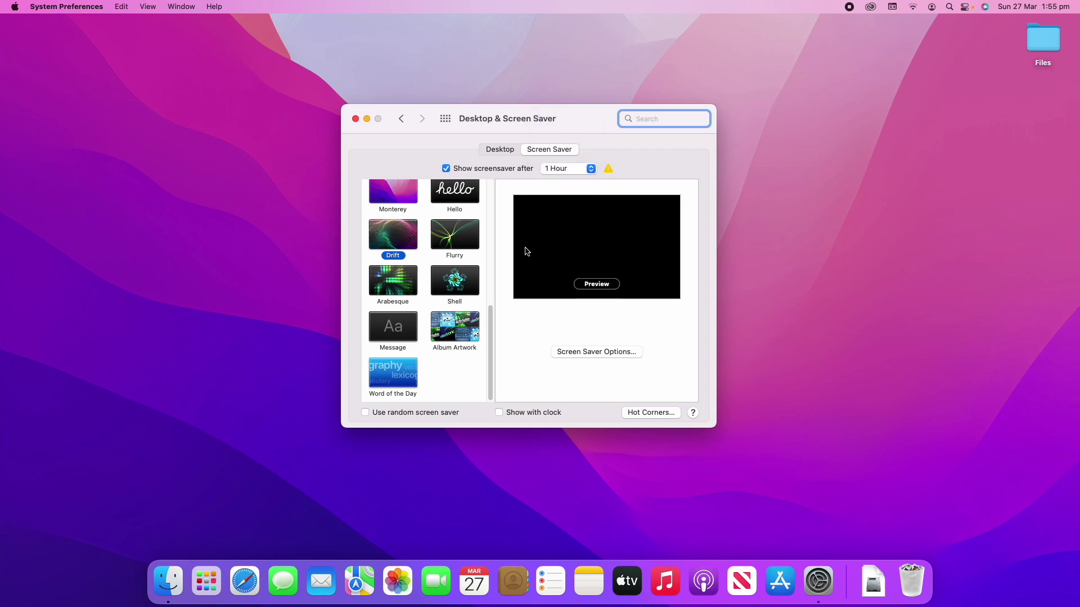
pyautogui.click(595, 170)
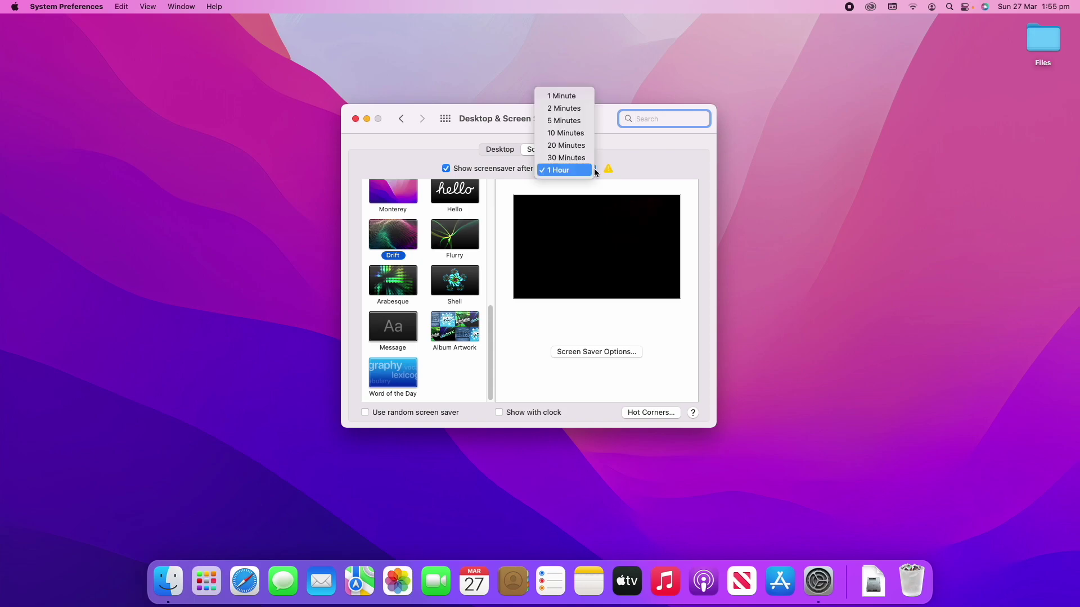
pyautogui.click(582, 148)
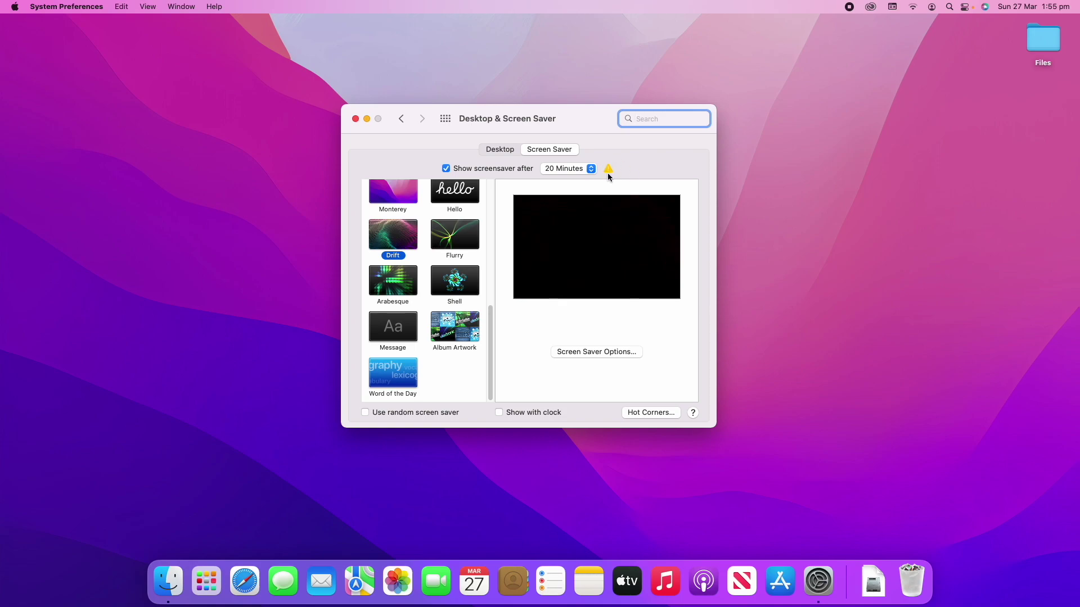
pyautogui.moveTo(607, 173)
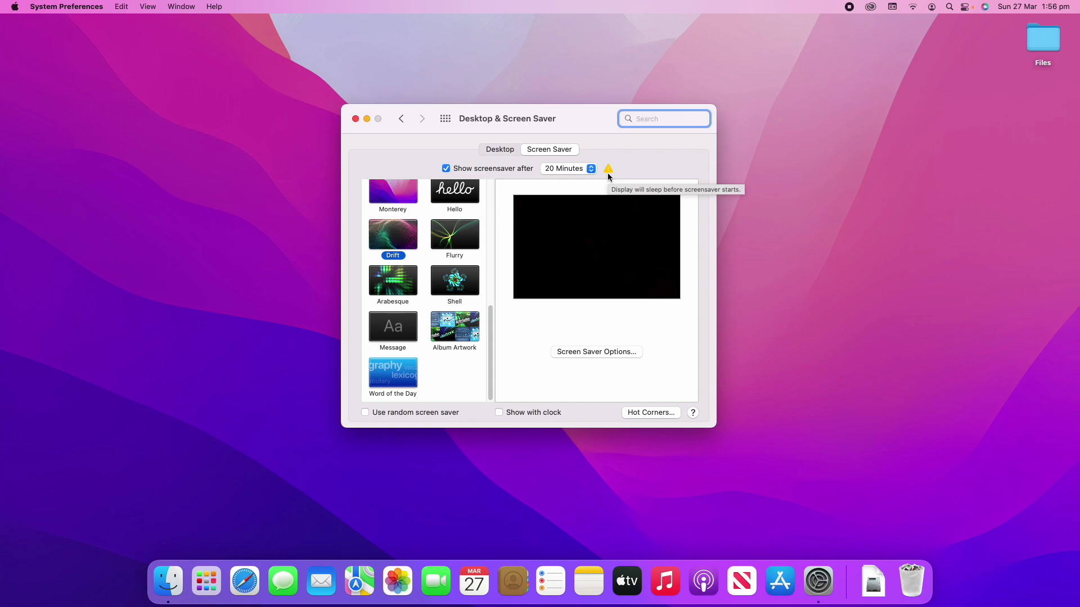
pyautogui.click(571, 168)
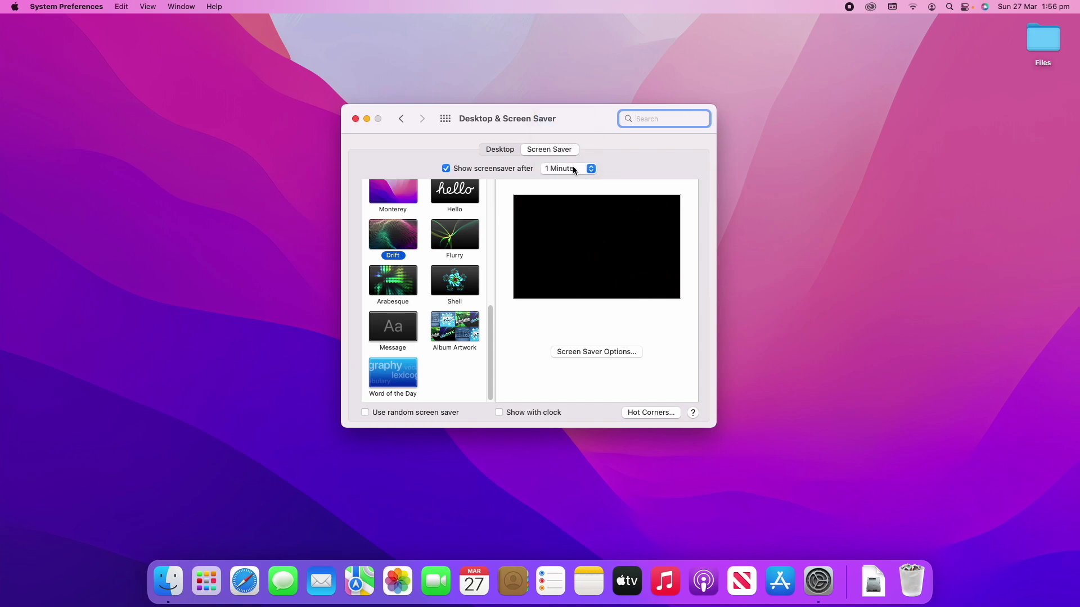
pyautogui.click(571, 168)
pyautogui.click(578, 219)
# Toggle Show screen saver after off and back on, then try the Floating and Flip-up screen savers
pyautogui.click(446, 169)
pyautogui.click(446, 169)
pyautogui.moveTo(491, 337); pyautogui.dragTo(515, 196)
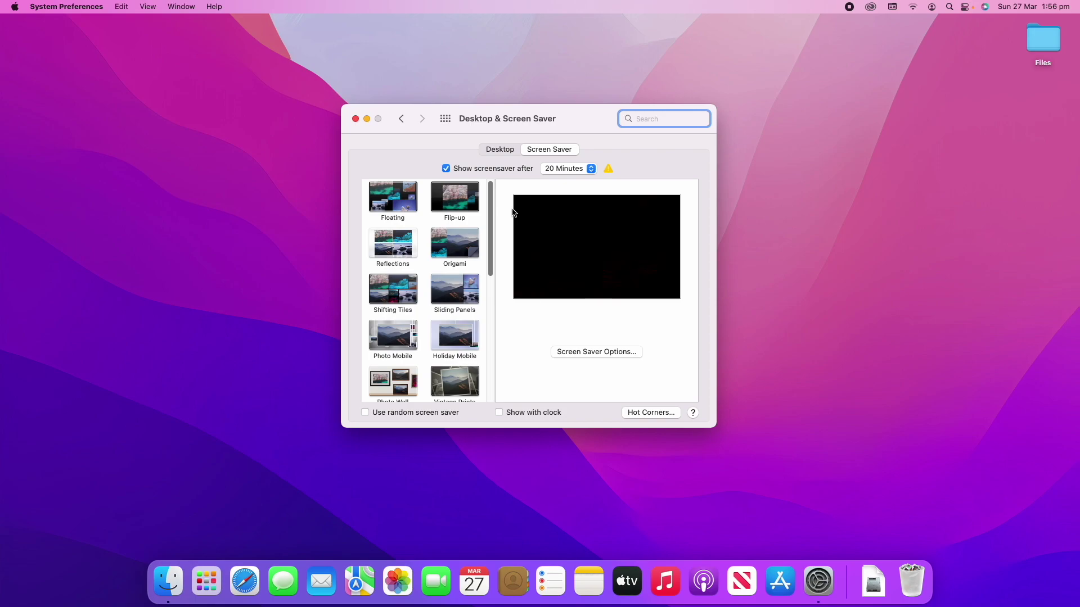
pyautogui.click(370, 198)
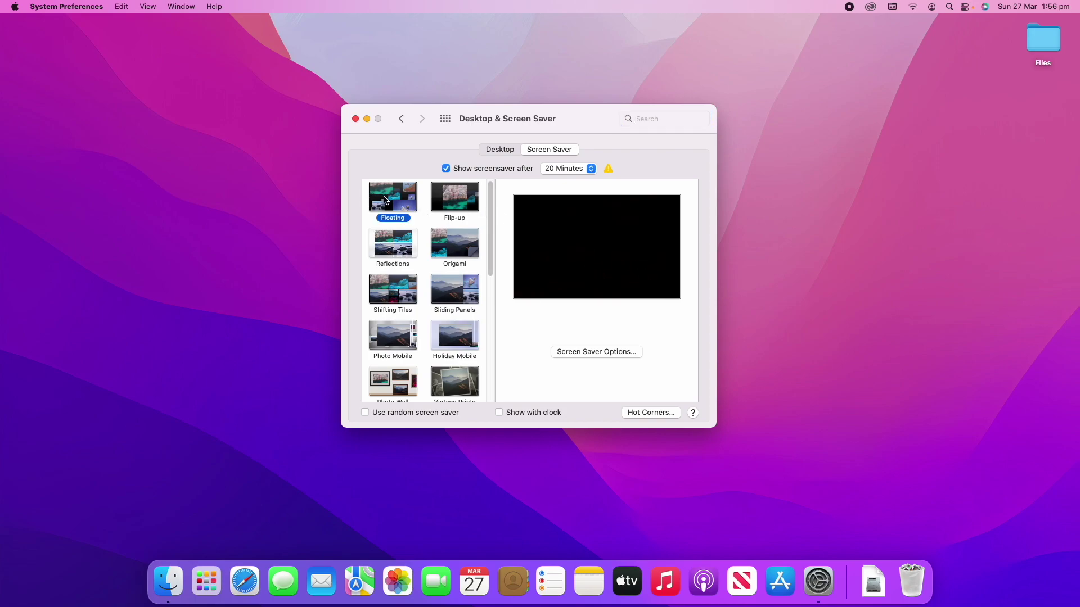
pyautogui.click(598, 339)
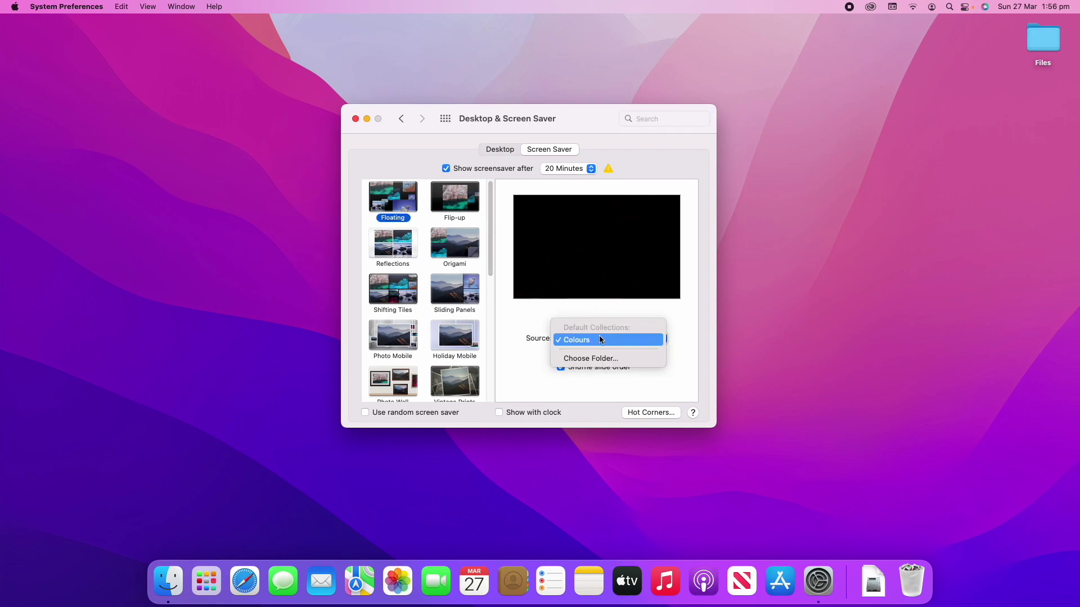
pyautogui.click(443, 195)
pyautogui.click(443, 195)
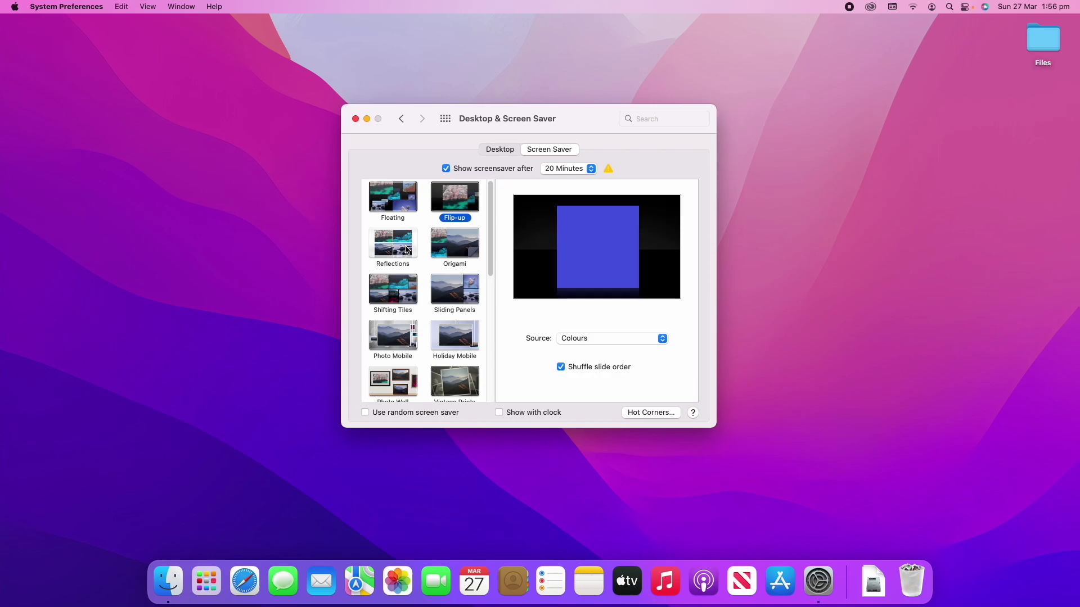
# Select Photo Mobile and choose a custom folder as its photo source
pyautogui.scroll(-1, 440, 326)
pyautogui.click(394, 318)
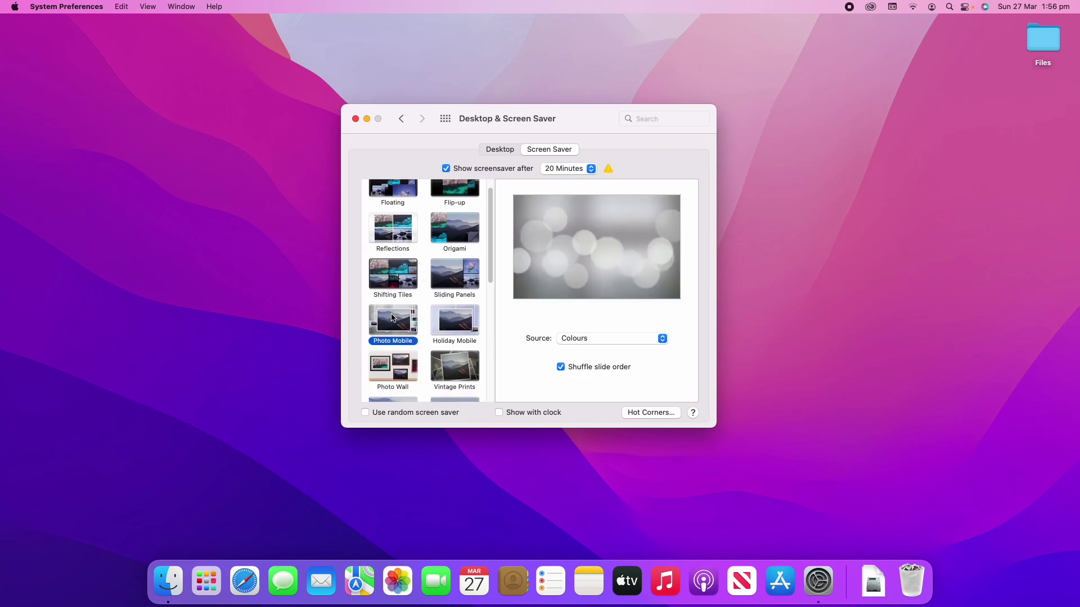
pyautogui.click(591, 337)
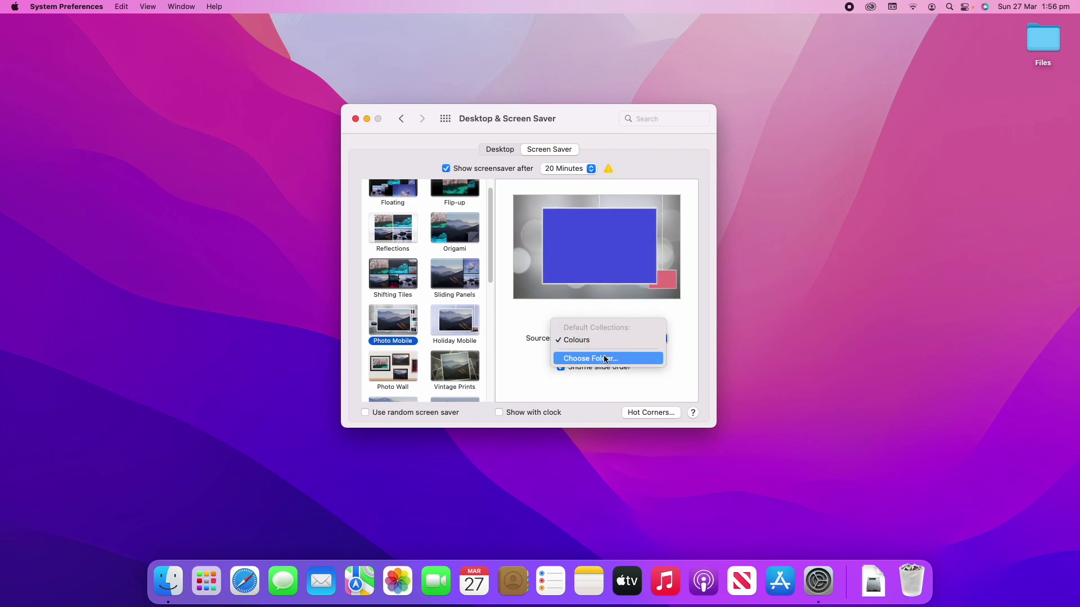
pyautogui.click(605, 359)
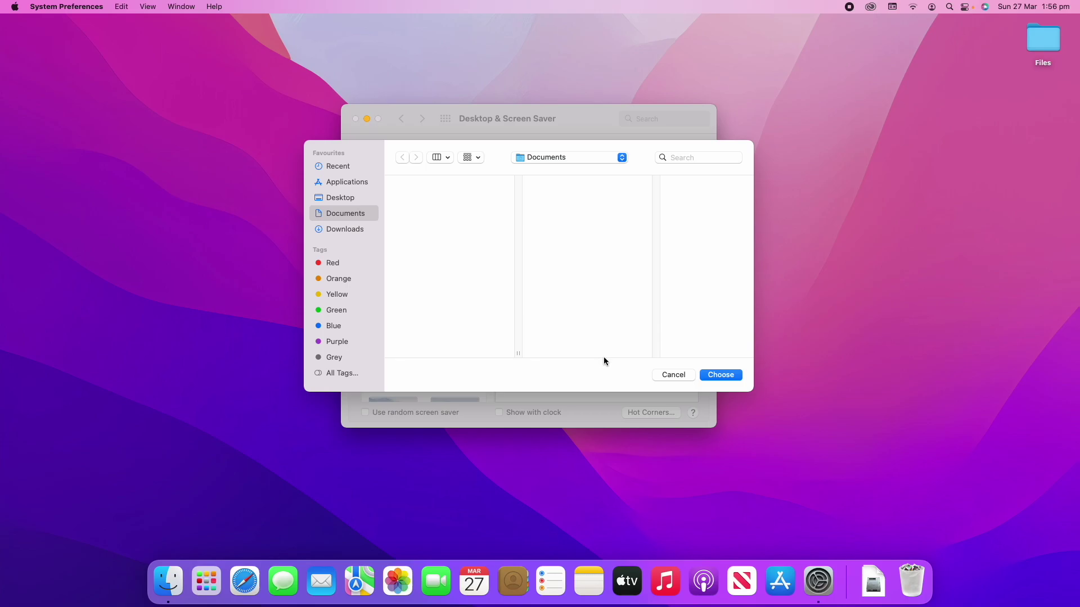
# Cancel the folder picker, keeping Photo Mobile's Colours source
pyautogui.click(680, 373)
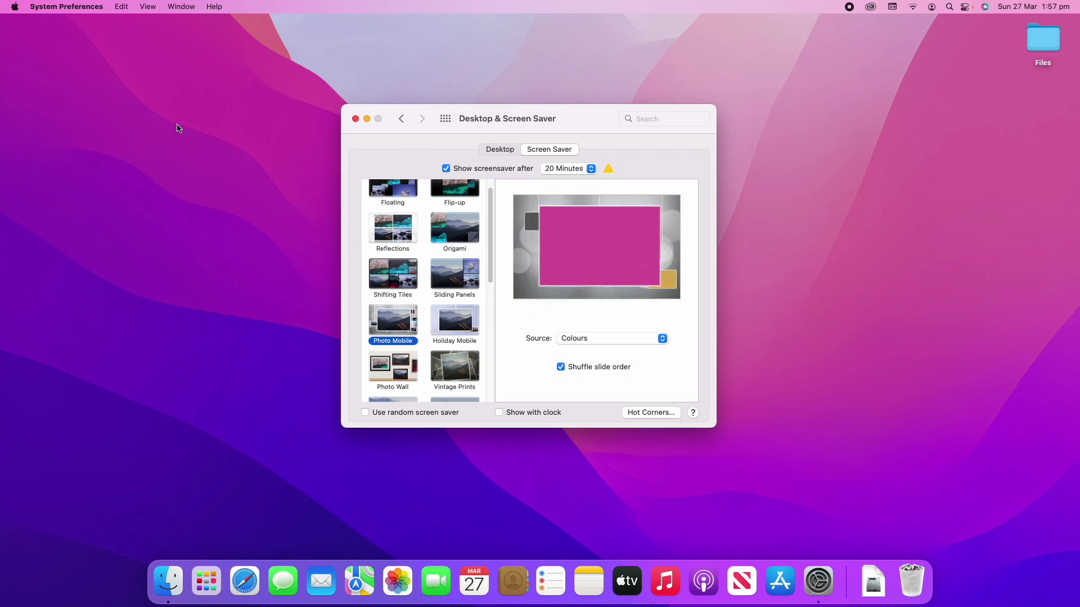
pyautogui.moveTo(1, 3)
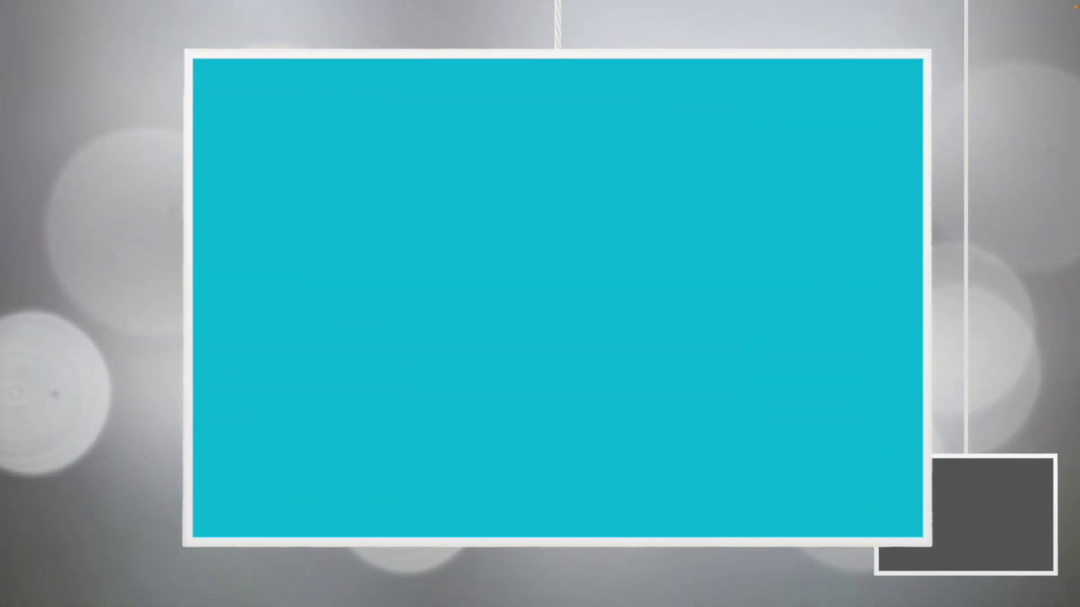
pyautogui.moveTo(581, 295)
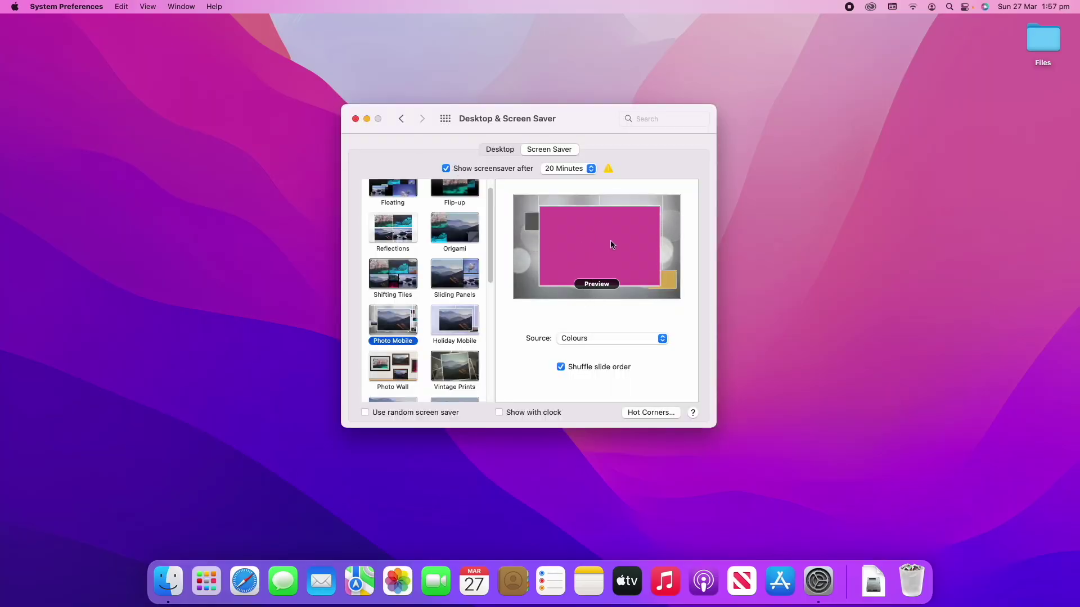
pyautogui.click(597, 284)
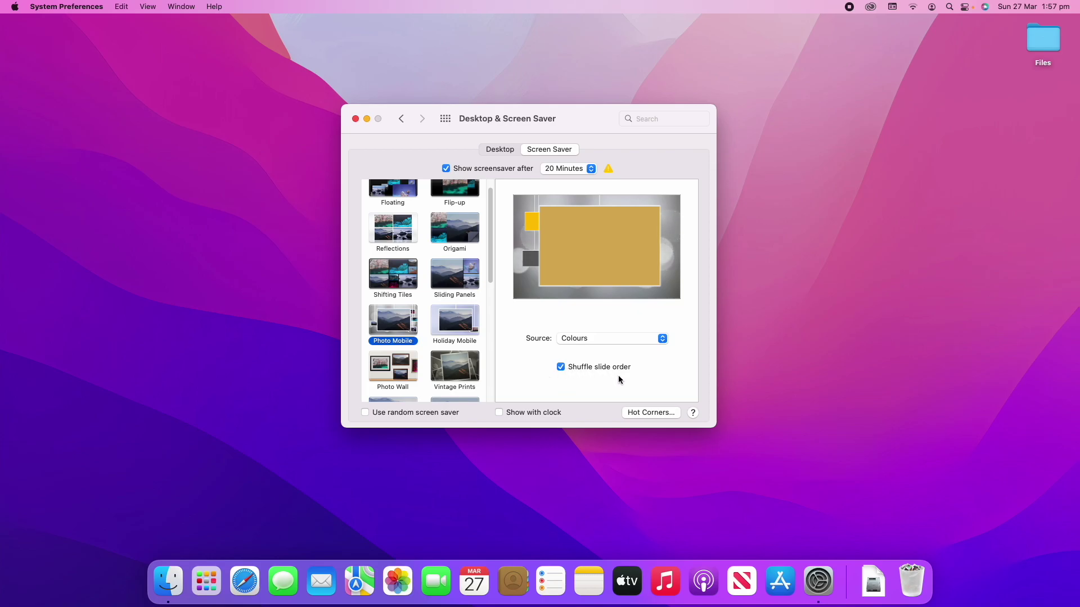
pyautogui.click(581, 371)
pyautogui.click(581, 371)
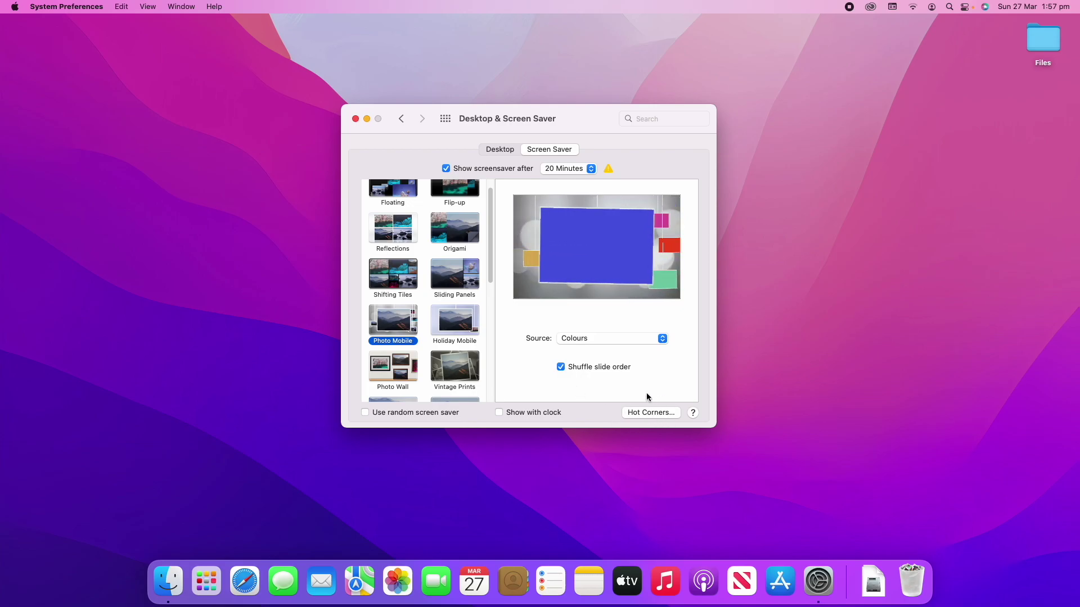
# Review the Hot Corners settings and accept them unchanged
pyautogui.click(650, 412)
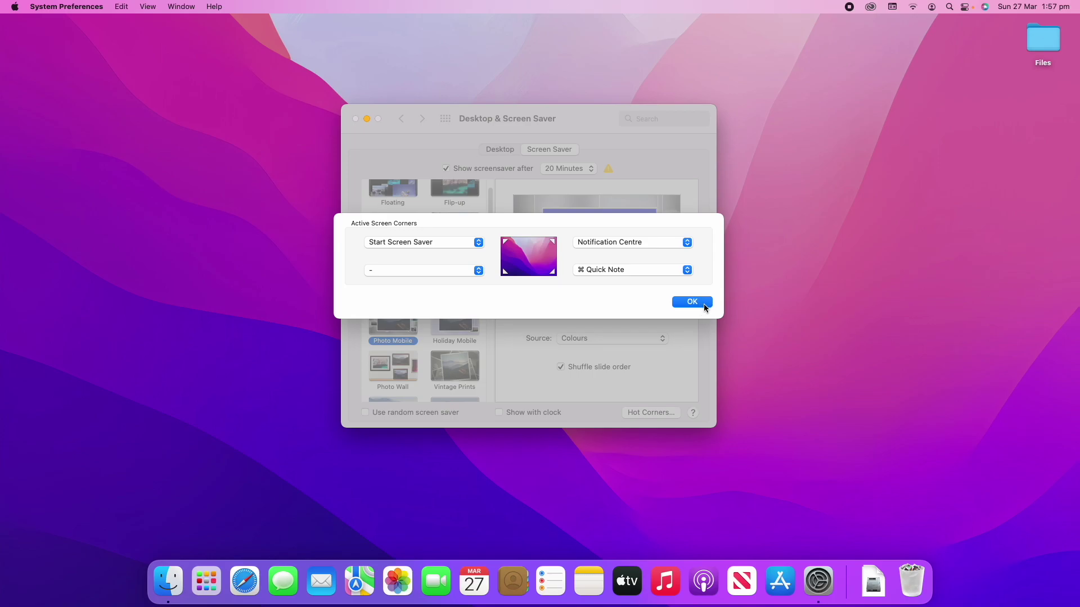
pyautogui.click(703, 304)
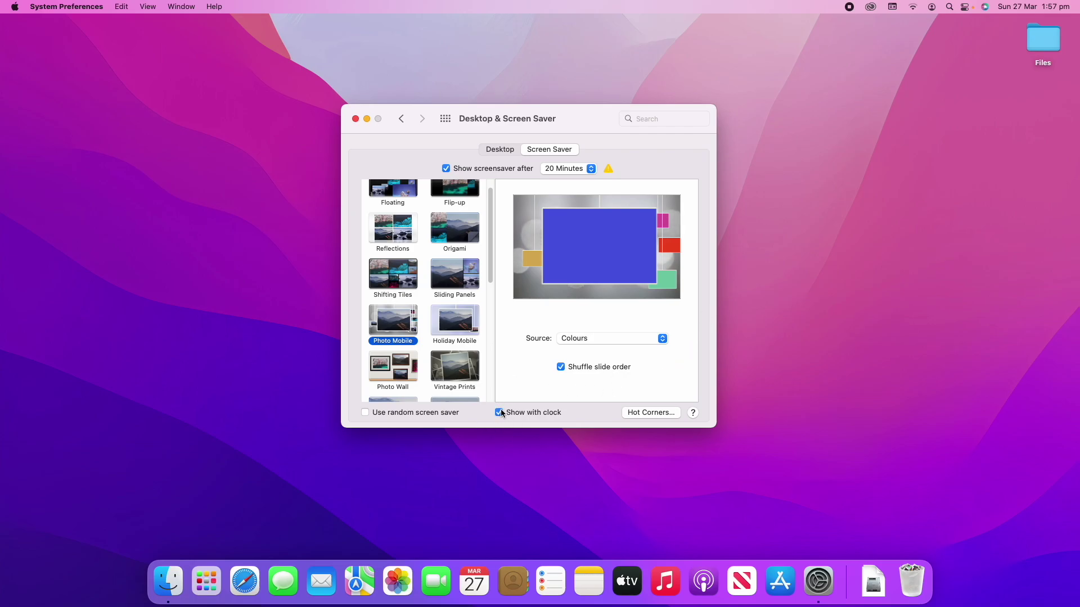
# Preview the screen saver with the clock, then turn Show with clock off
pyautogui.click(596, 281)
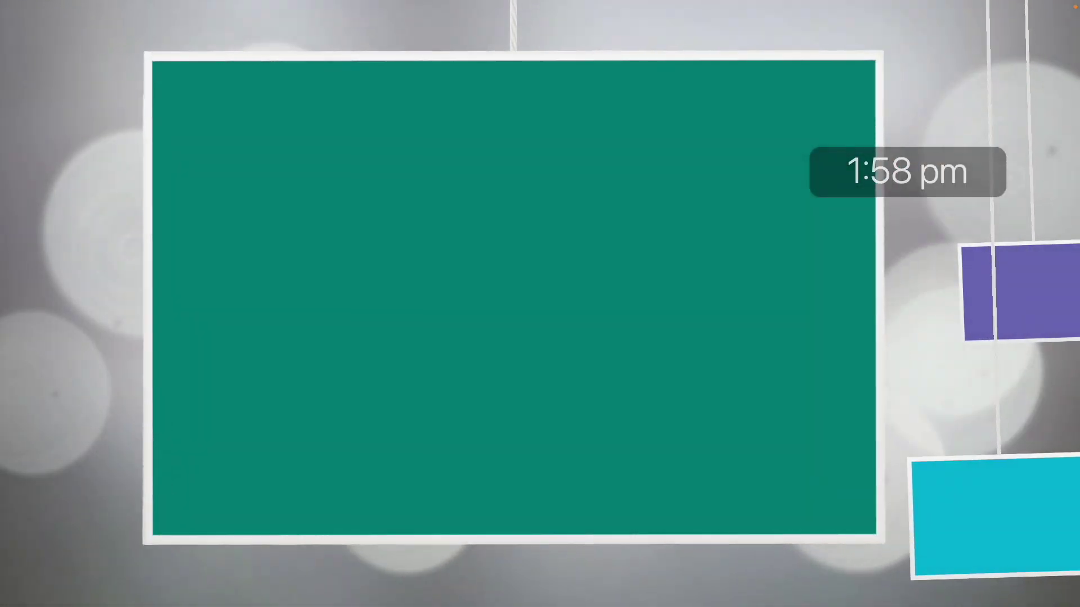
pyautogui.moveTo(588, 430)
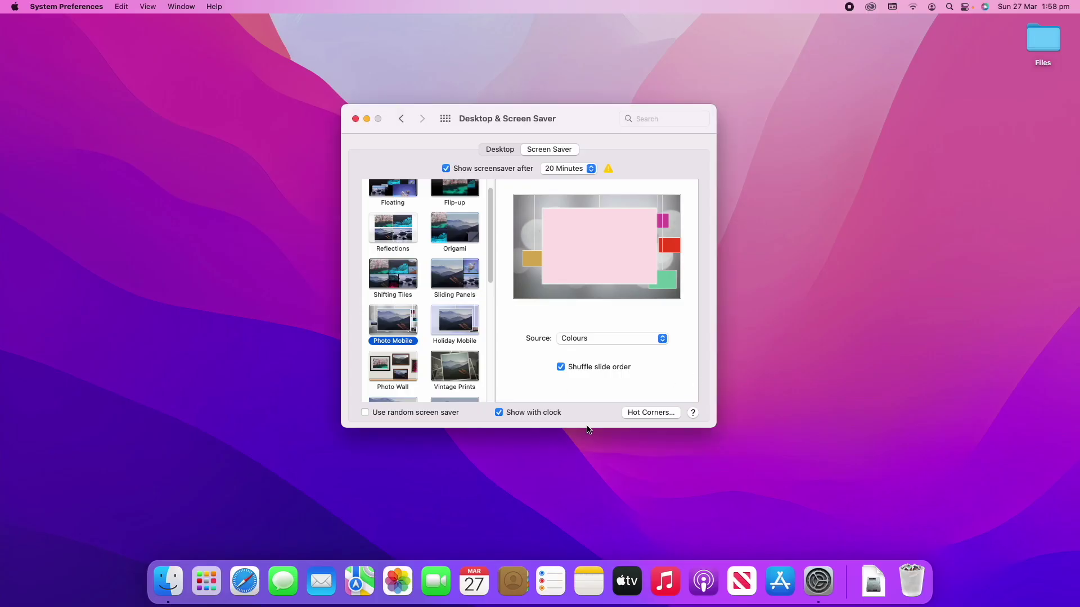
pyautogui.click(500, 413)
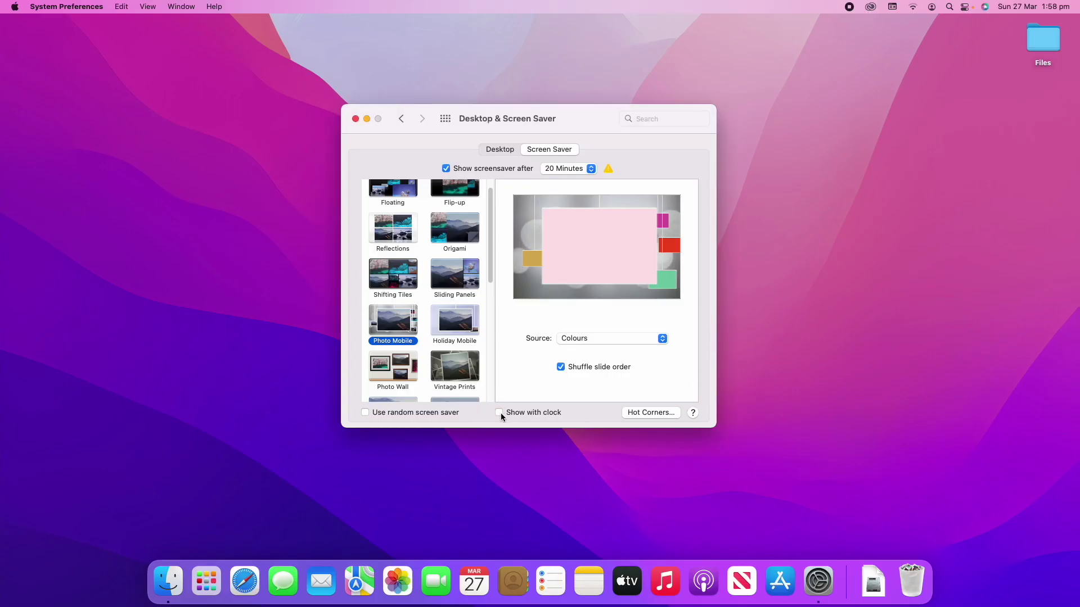
# Enable Use random screen saver, watch the random previews, then disable it
pyautogui.click(364, 413)
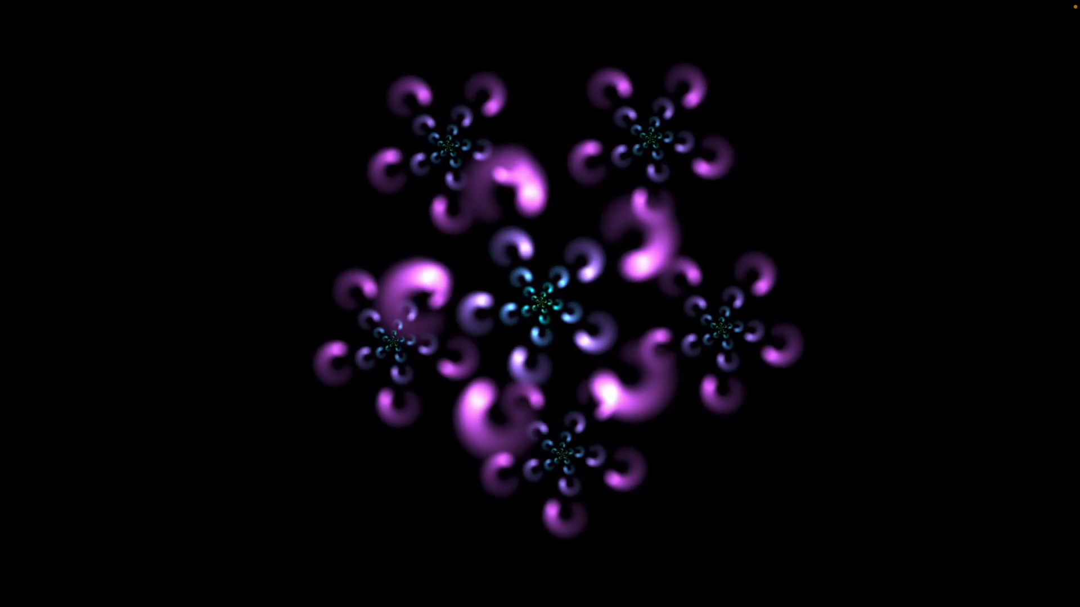
pyautogui.moveTo(180, 154)
pyautogui.moveTo(2, 4)
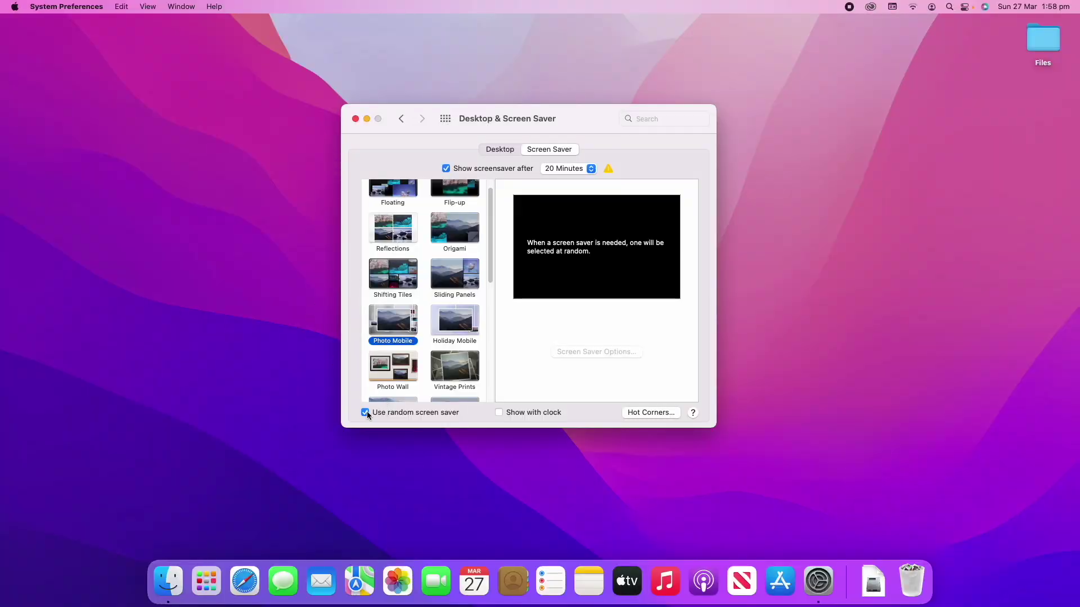
pyautogui.click(365, 413)
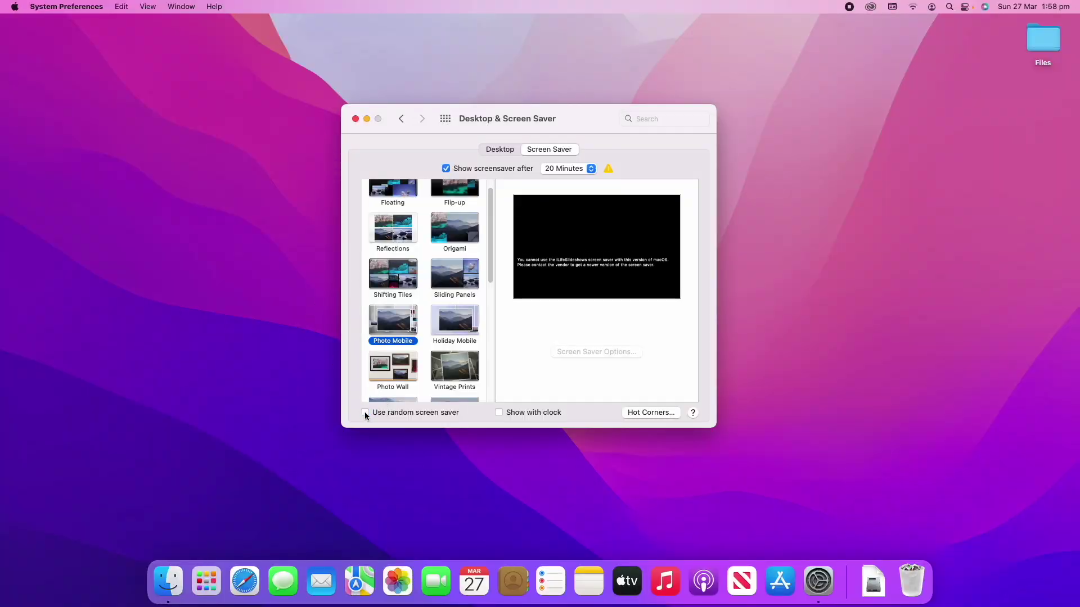
# Select the Monterey screen saver and play its full-screen preview
pyautogui.scroll(-2, 490, 273)
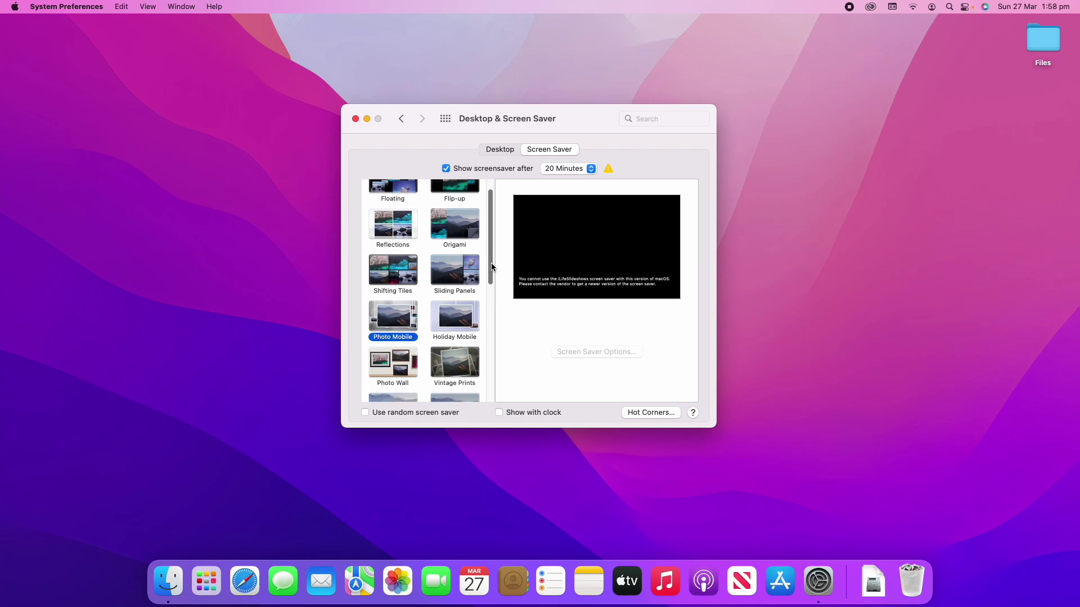
pyautogui.moveTo(490, 273); pyautogui.dragTo(493, 382)
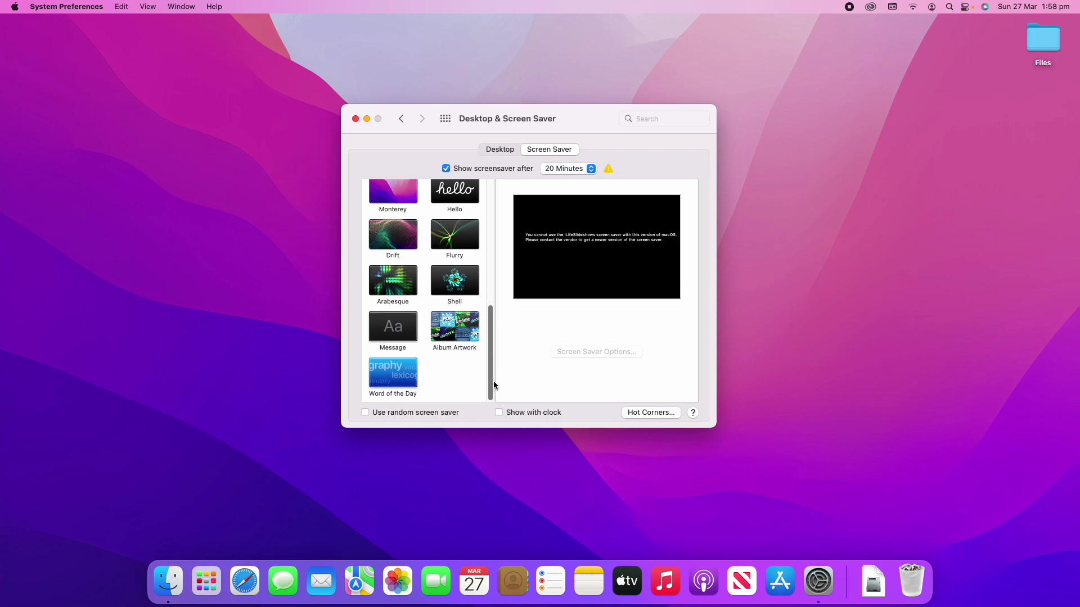
pyautogui.click(405, 187)
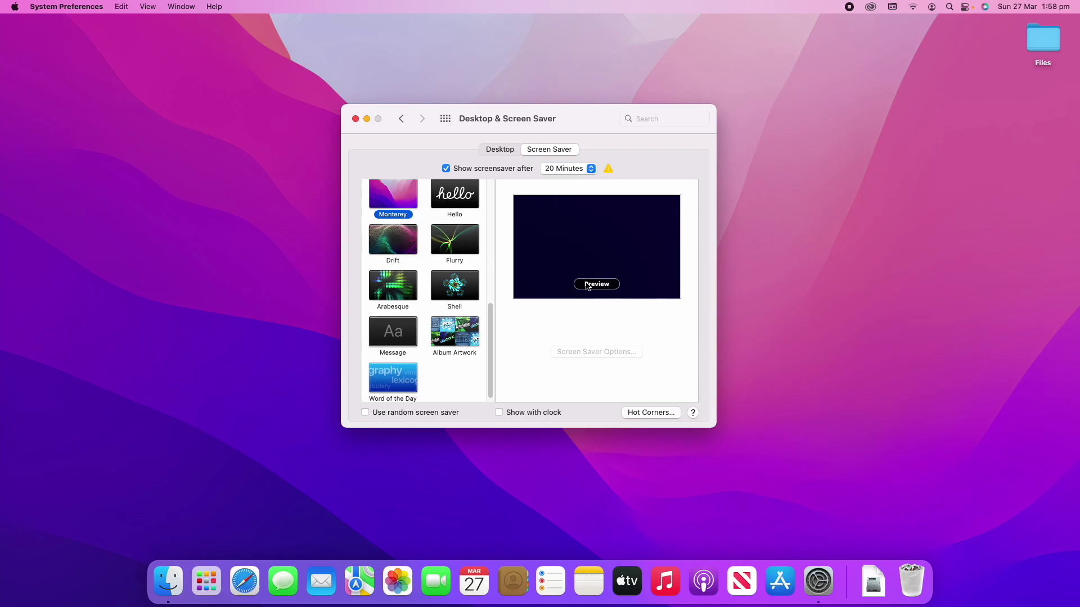
pyautogui.click(596, 284)
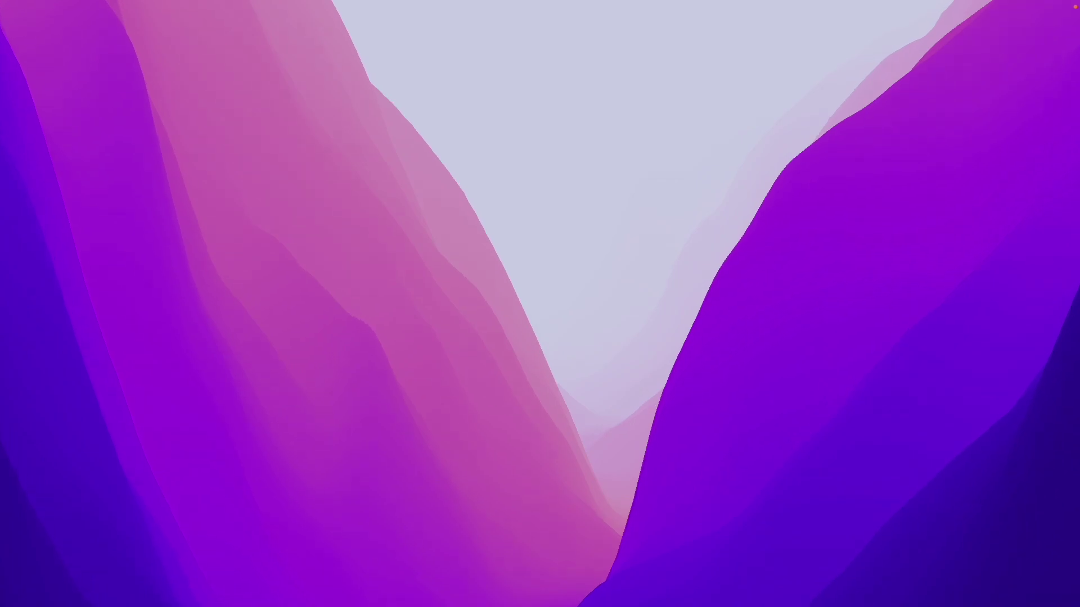
# Select Hello, try its Spectrum and Minimal themes, and preview it full screen
pyautogui.moveTo(445, 274)
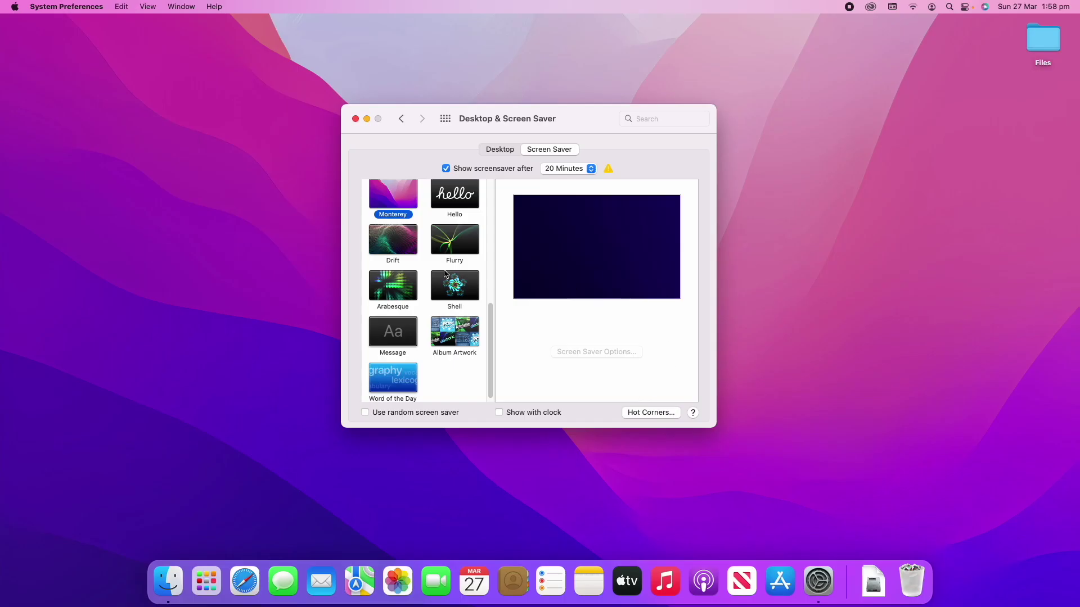
pyautogui.click(448, 193)
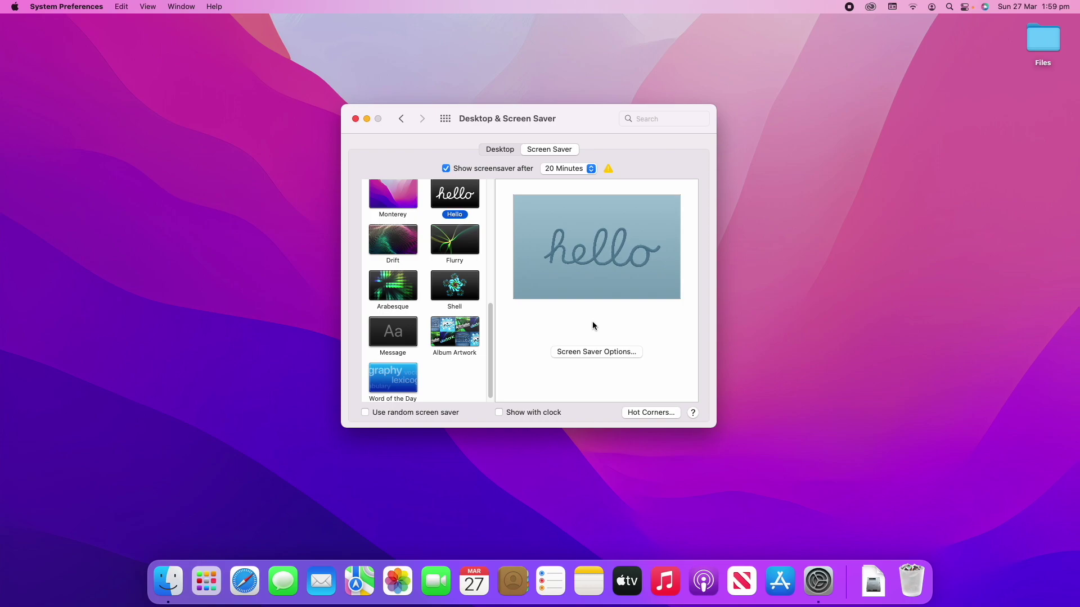
pyautogui.click(597, 354)
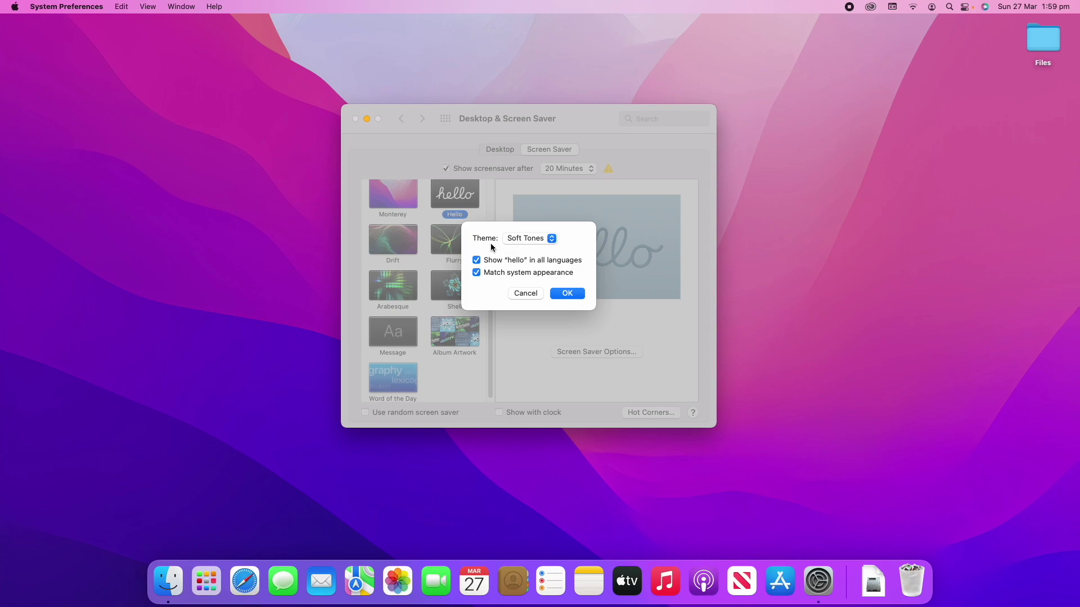
pyautogui.click(551, 239)
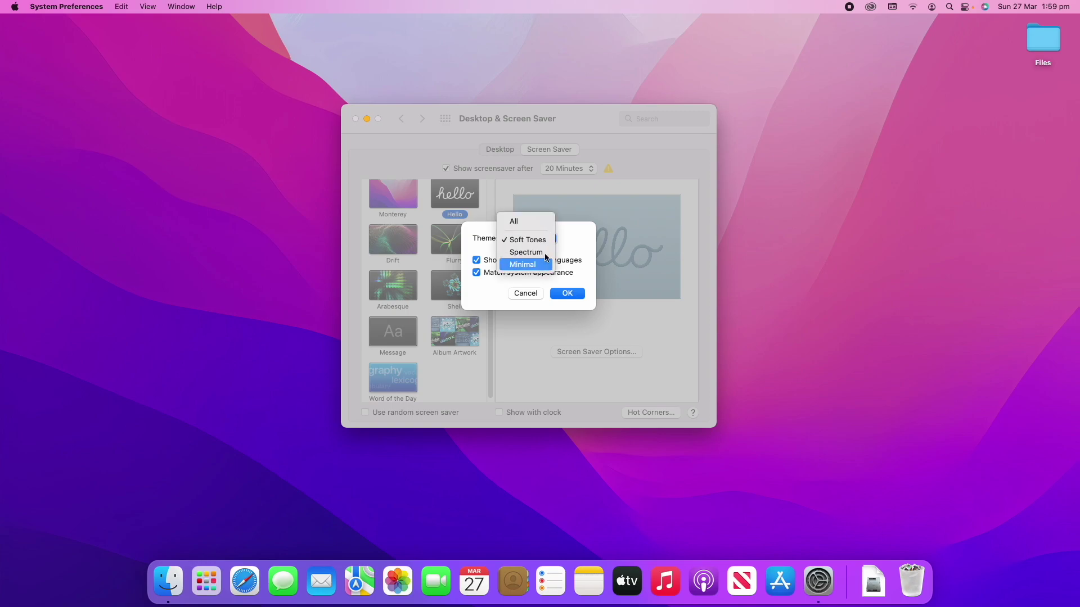
pyautogui.click(523, 256)
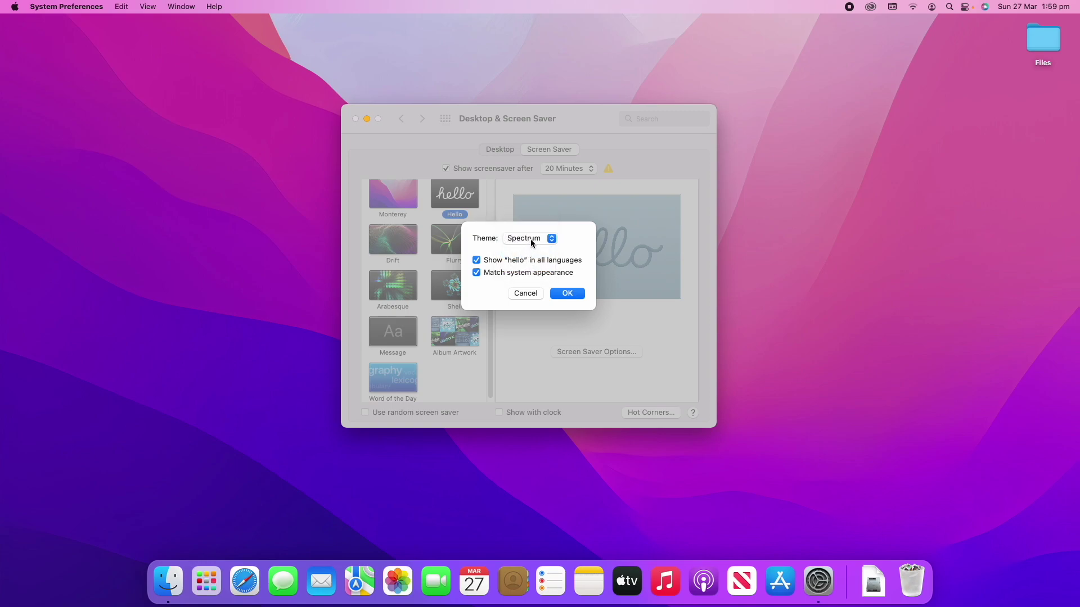
pyautogui.click(532, 242)
pyautogui.click(525, 251)
pyautogui.click(531, 239)
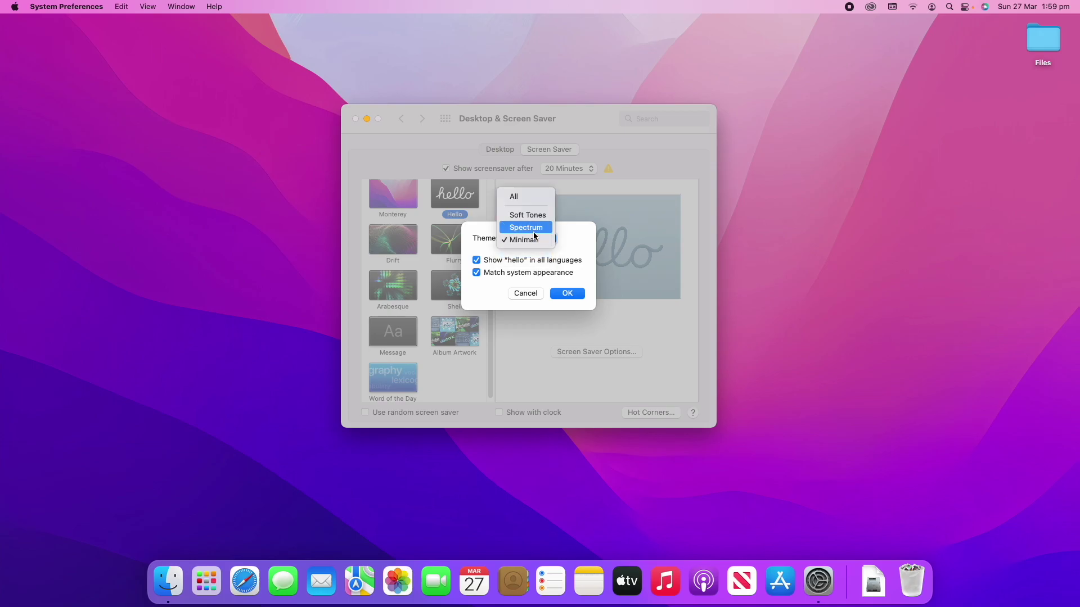
pyautogui.click(573, 294)
pyautogui.click(596, 284)
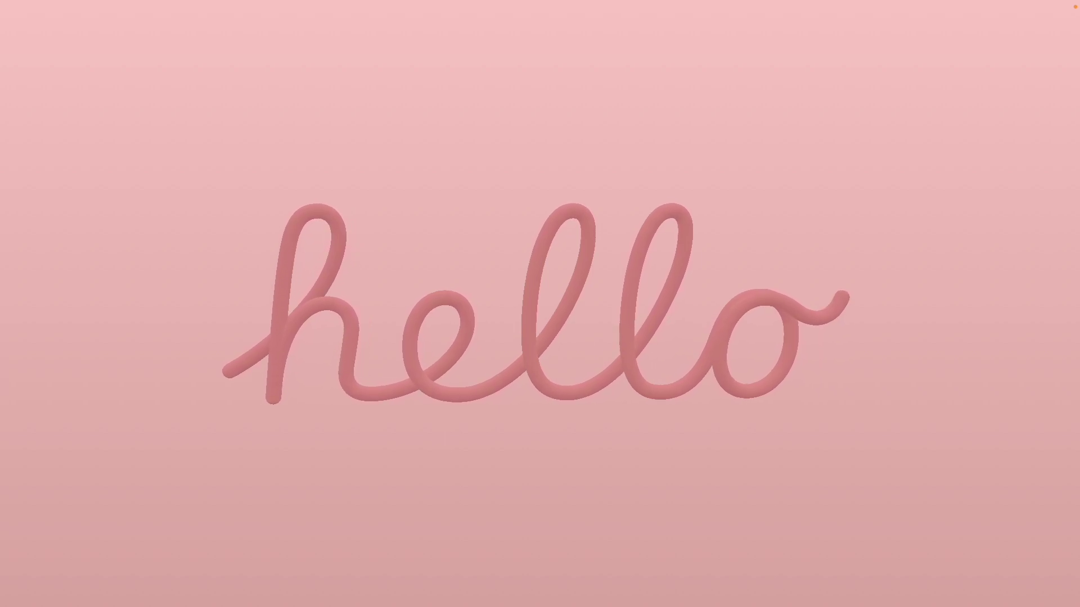
pyautogui.moveTo(589, 267)
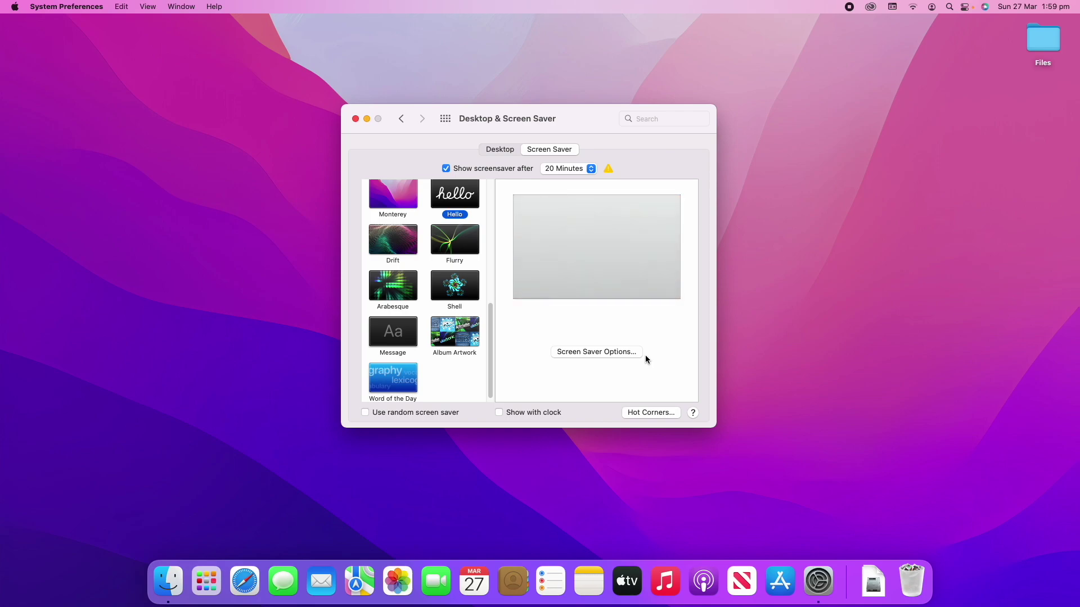
# Select Drift, set its colour to Blue Hues, and preview it full screen
pyautogui.click(397, 249)
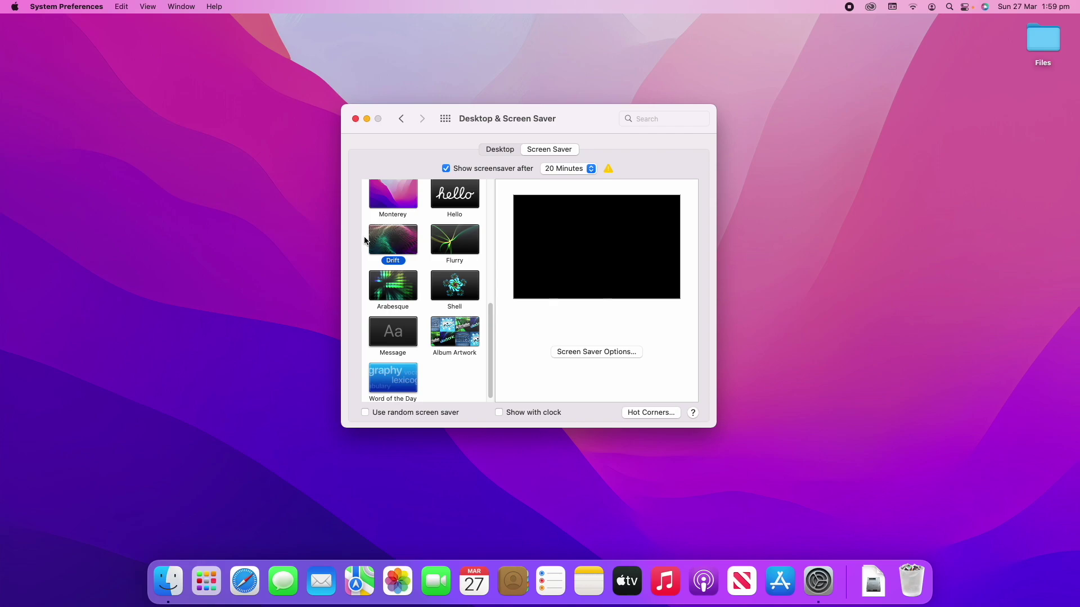
pyautogui.click(618, 354)
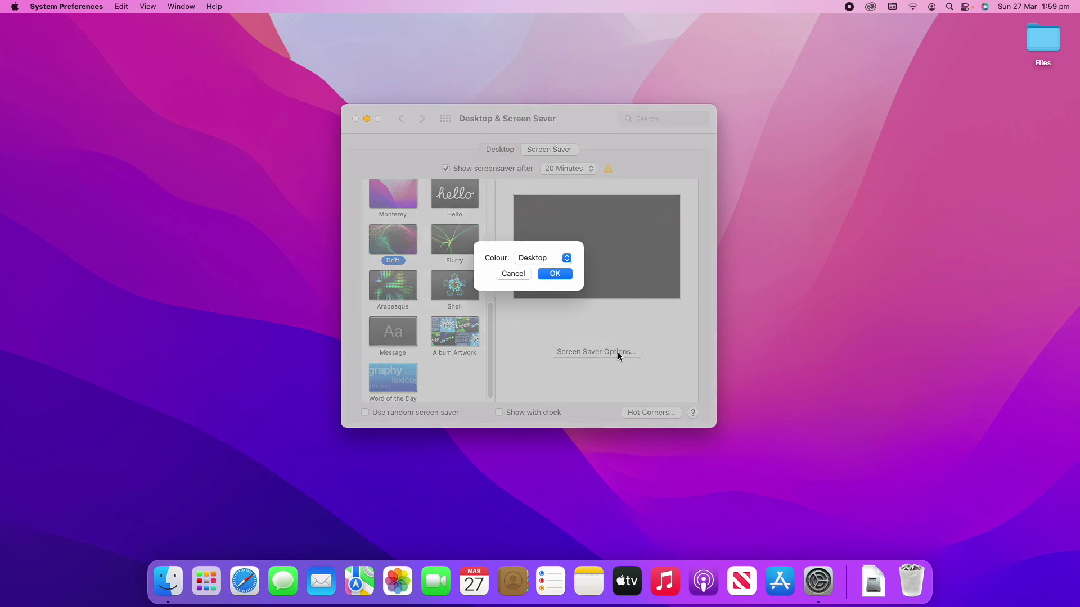
pyautogui.click(569, 258)
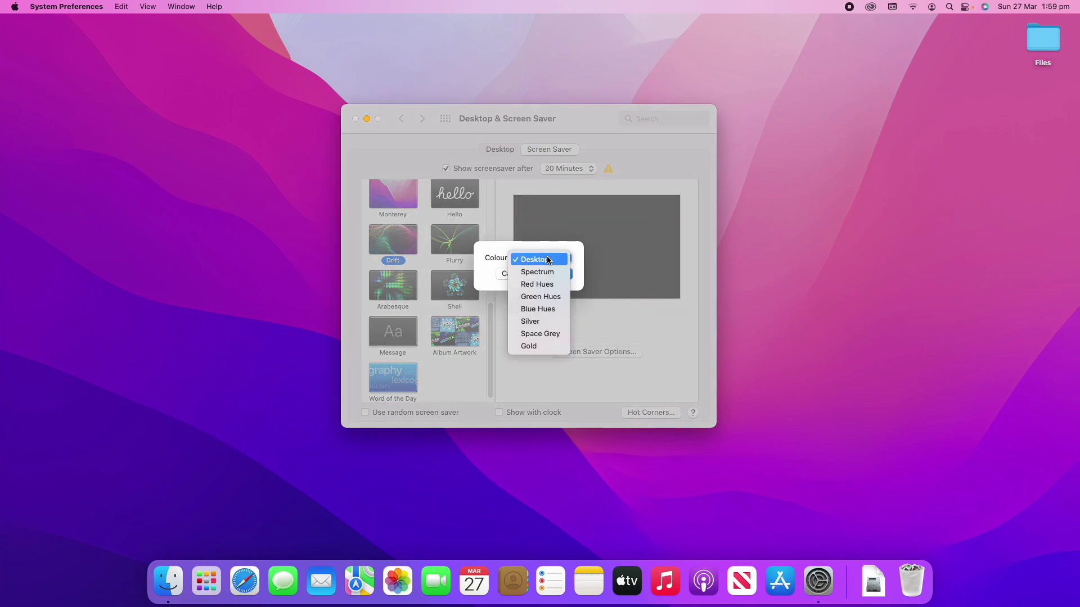
pyautogui.click(549, 309)
pyautogui.click(569, 279)
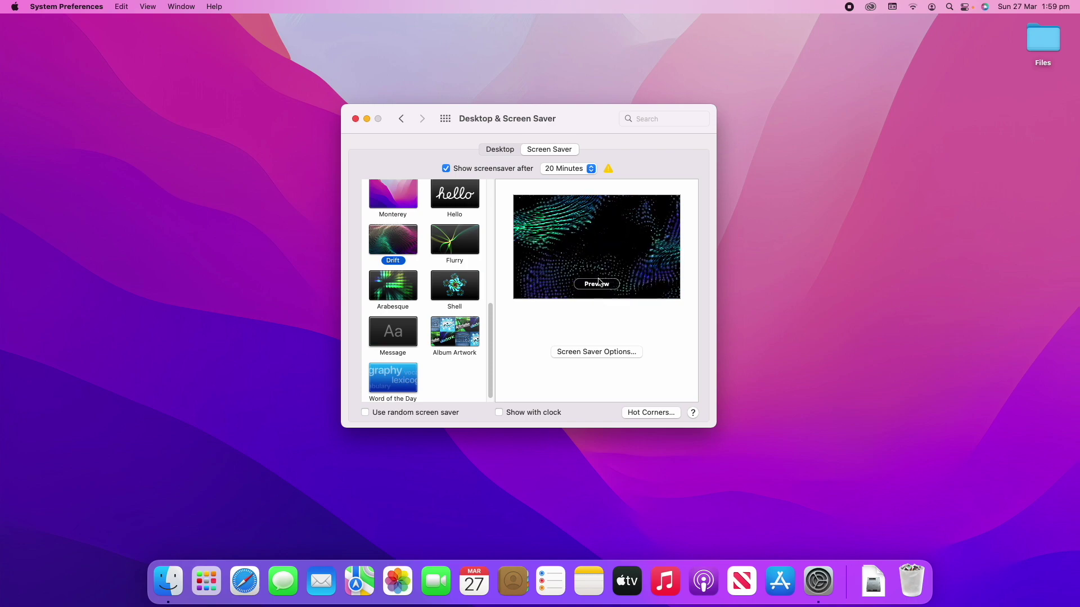
pyautogui.click(596, 282)
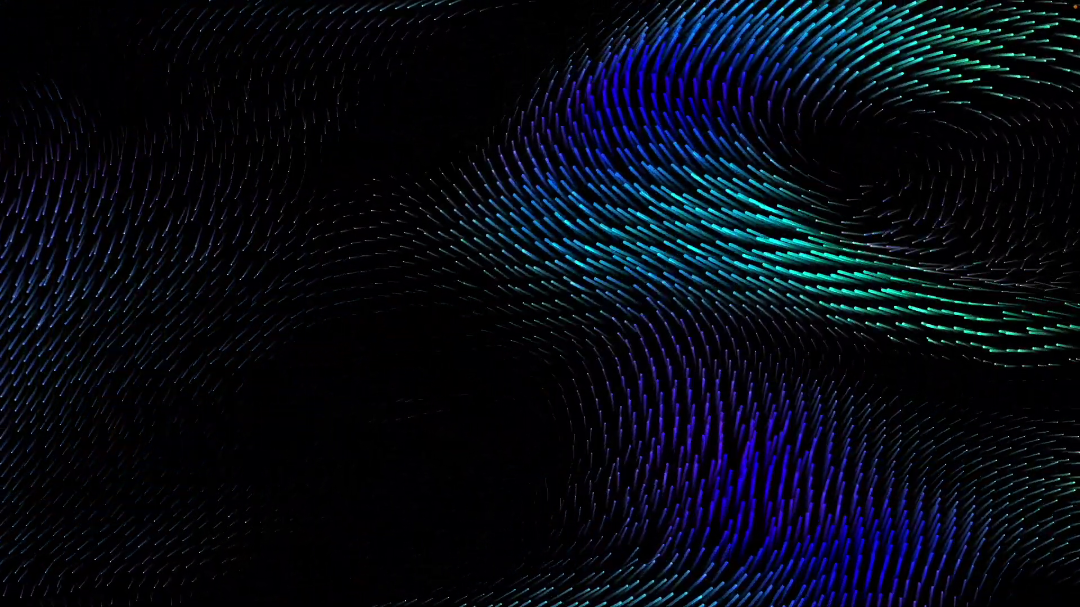
# Select Flurry, set Many streams and a faster speed, and preview it
pyautogui.moveTo(687, 354)
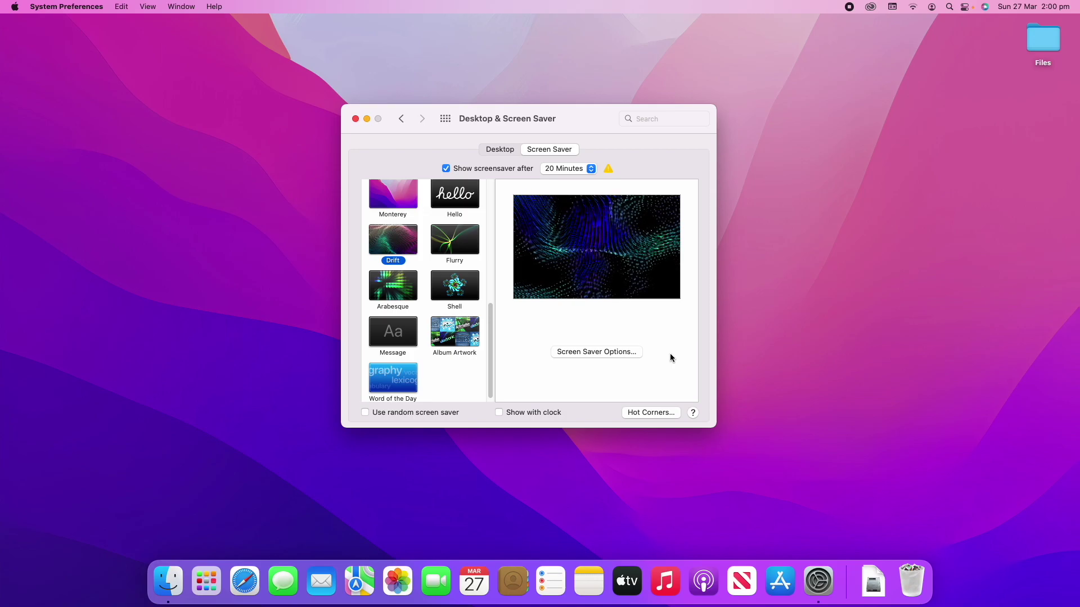
pyautogui.click(462, 257)
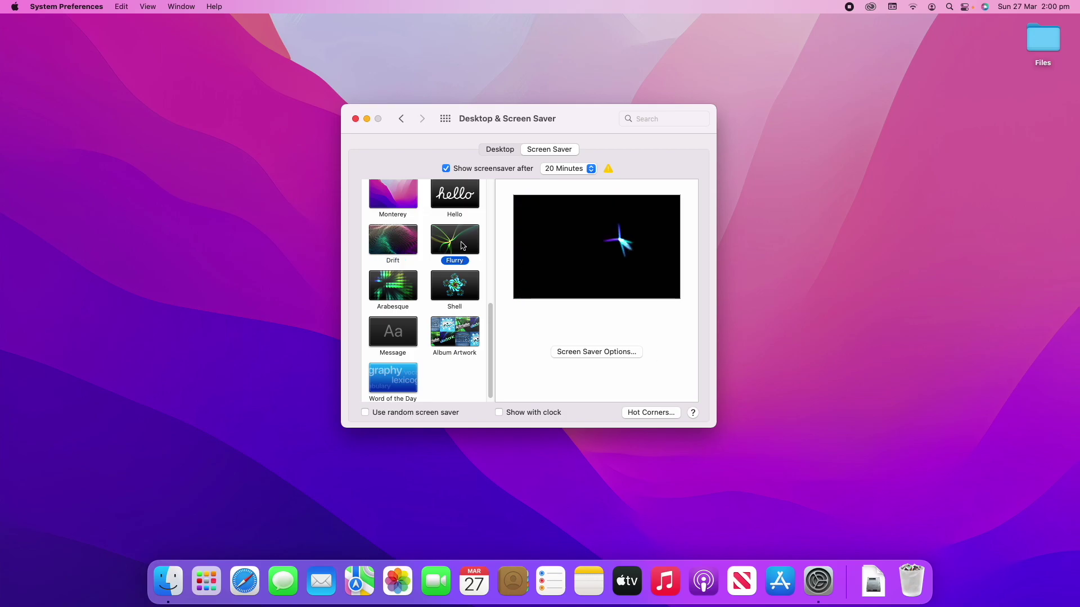
pyautogui.click(607, 351)
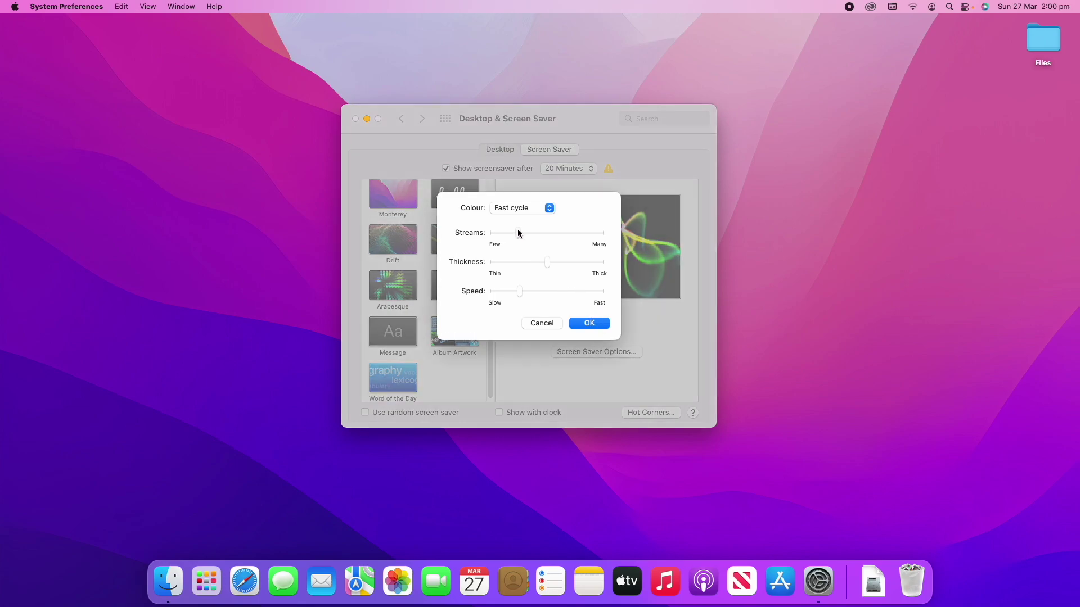
pyautogui.moveTo(521, 233); pyautogui.dragTo(620, 235)
pyautogui.moveTo(564, 293); pyautogui.dragTo(586, 294)
pyautogui.click(589, 323)
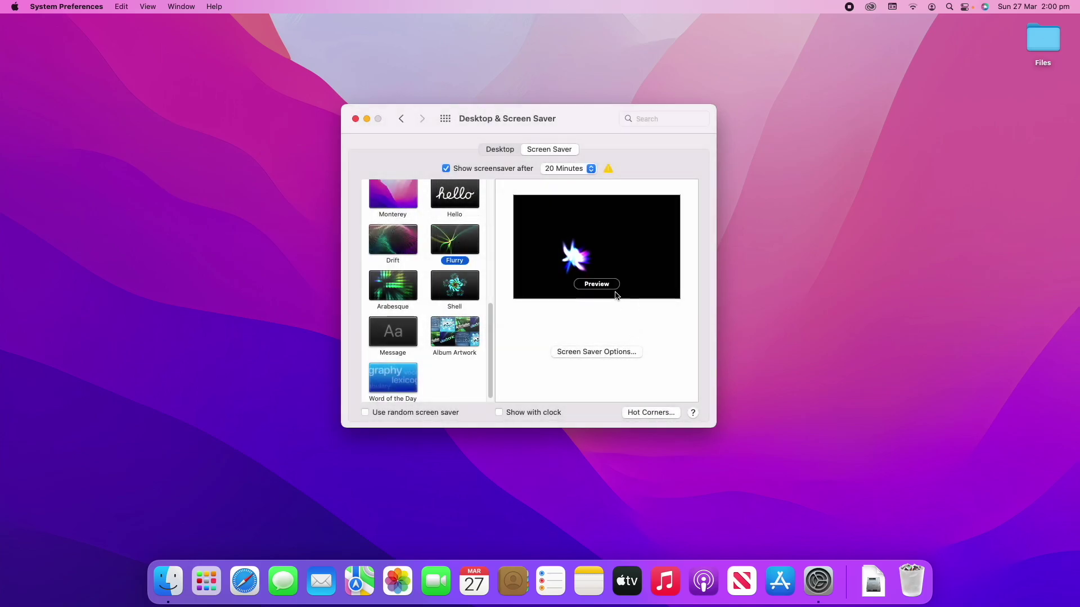
pyautogui.click(596, 284)
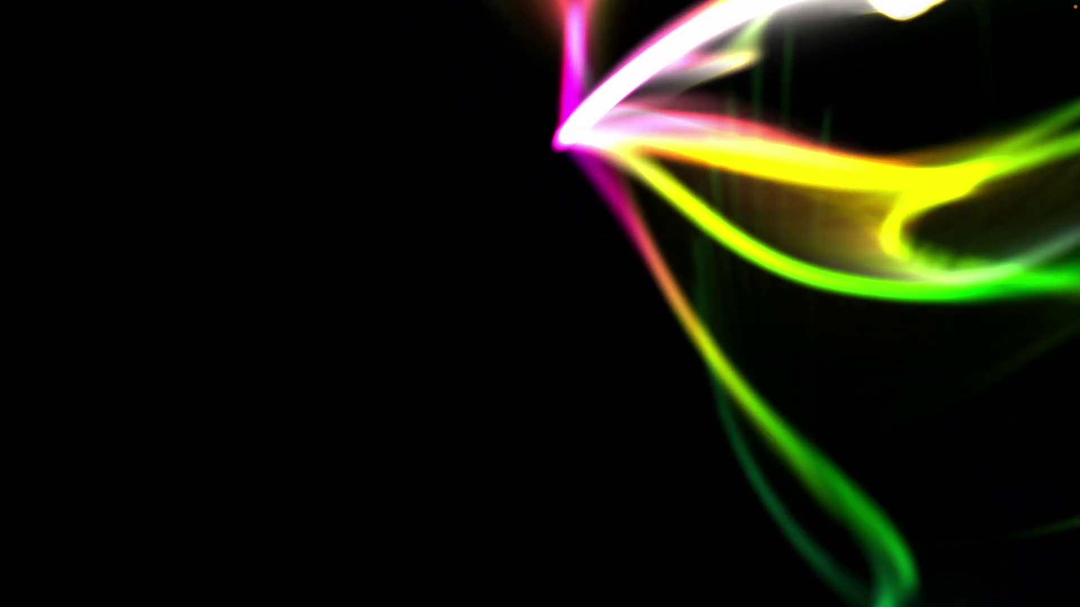
pyautogui.click(580, 308)
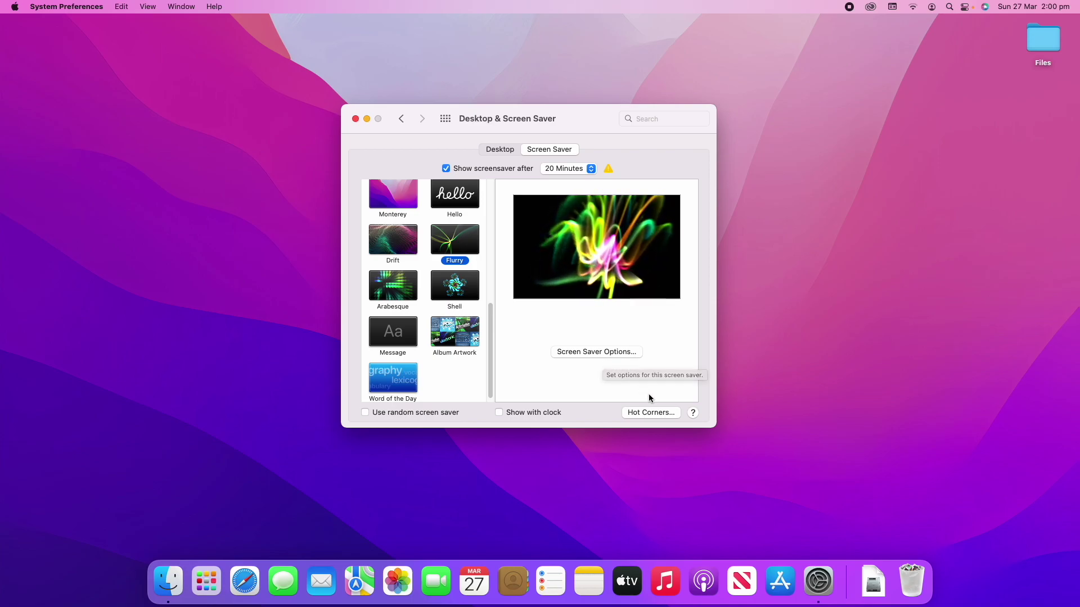
# Change Flurry's colour to Green and watch it full screen
pyautogui.click(603, 351)
pyautogui.click(531, 208)
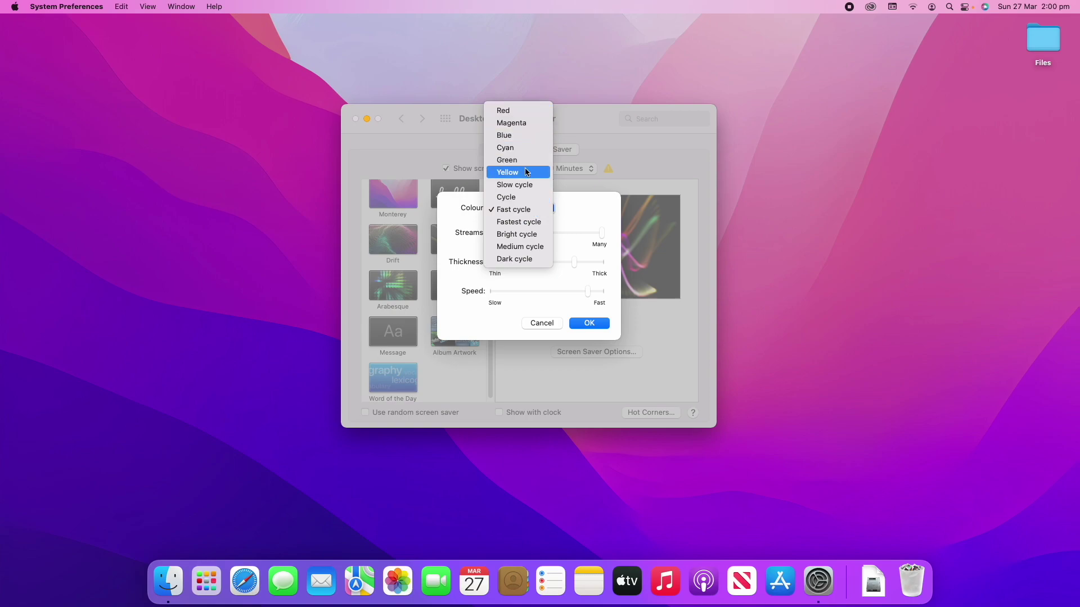
pyautogui.click(525, 160)
pyautogui.click(589, 323)
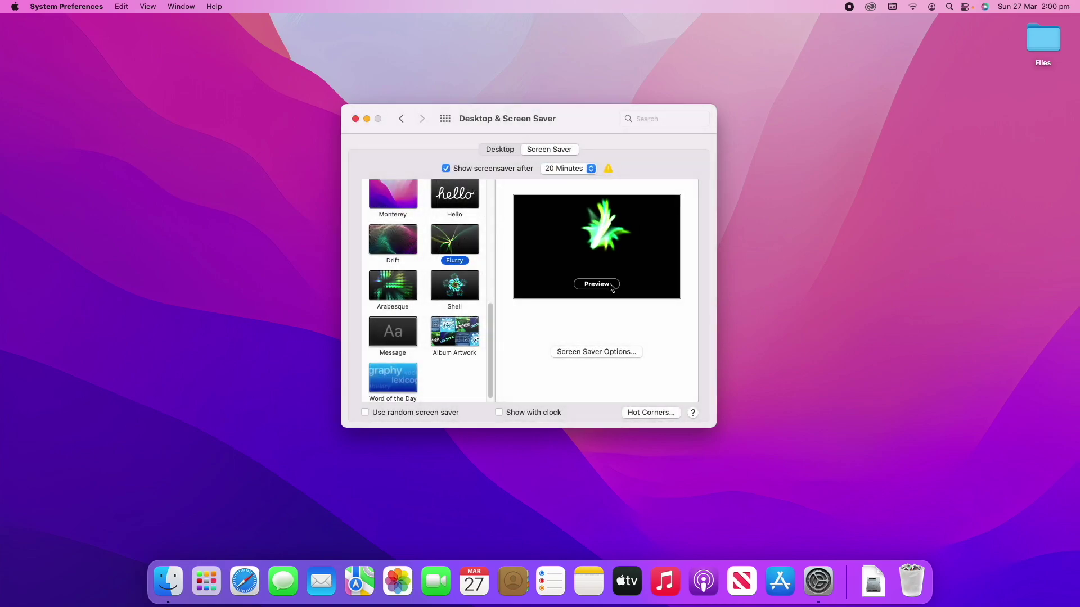
pyautogui.click(611, 285)
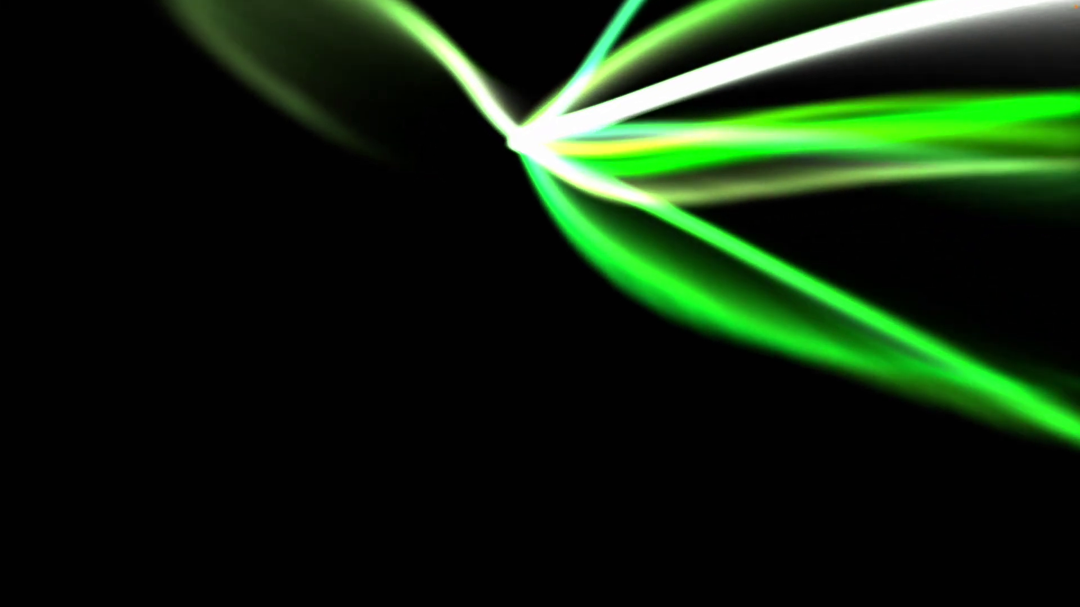
pyautogui.moveTo(491, 363)
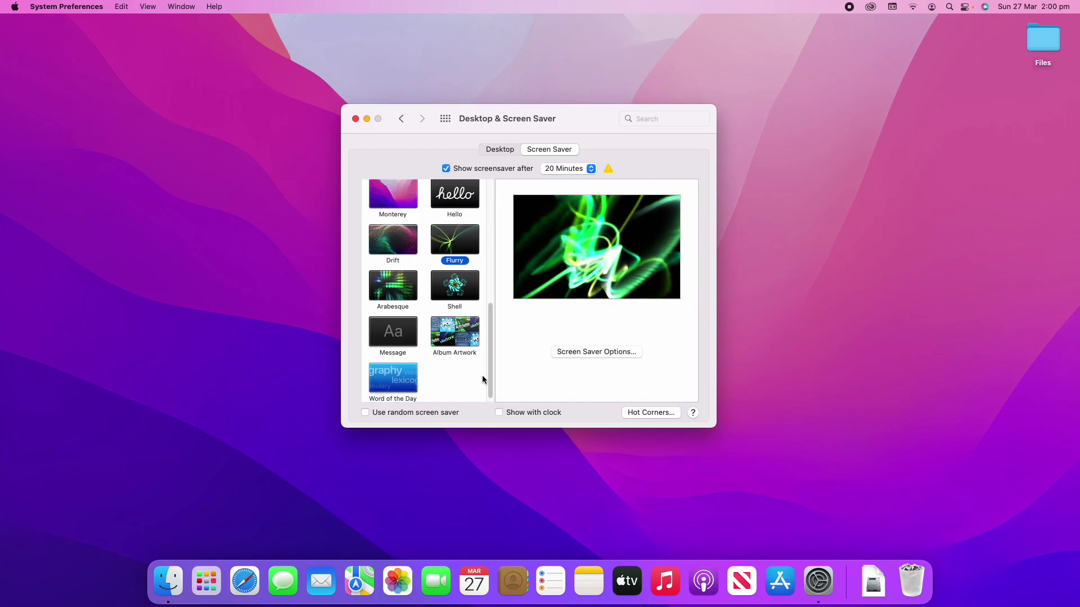
# Select Arabesque and watch its full-screen preview
pyautogui.click(403, 291)
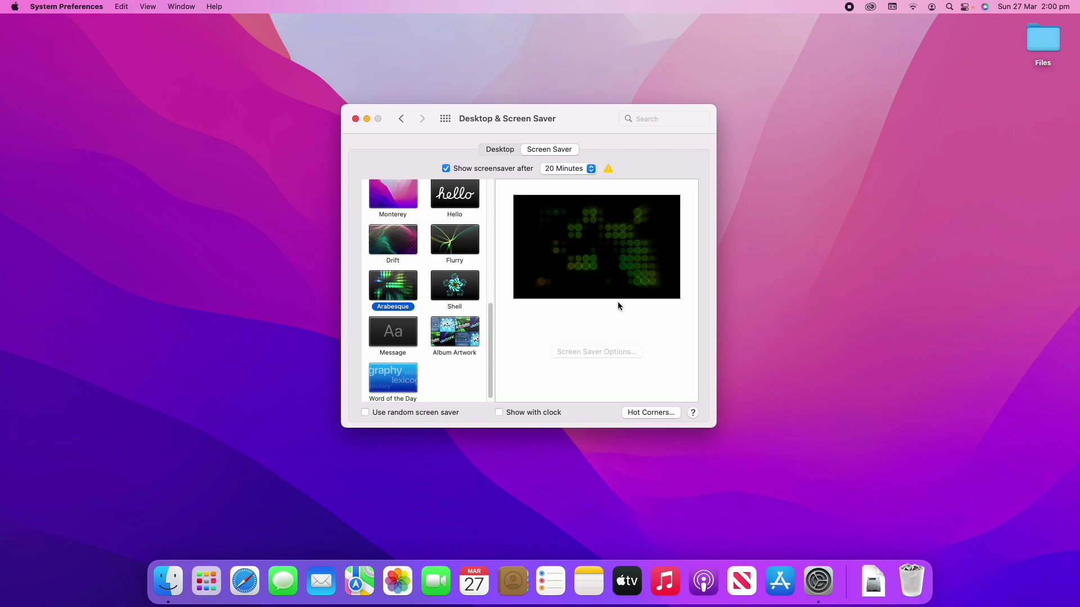
pyautogui.click(596, 284)
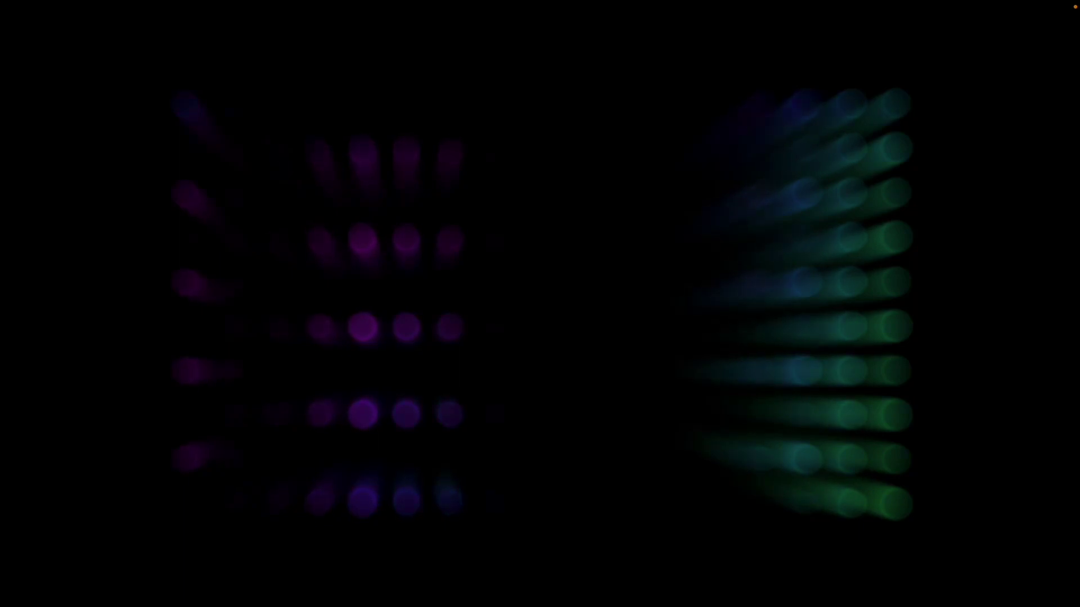
pyautogui.moveTo(306, 338)
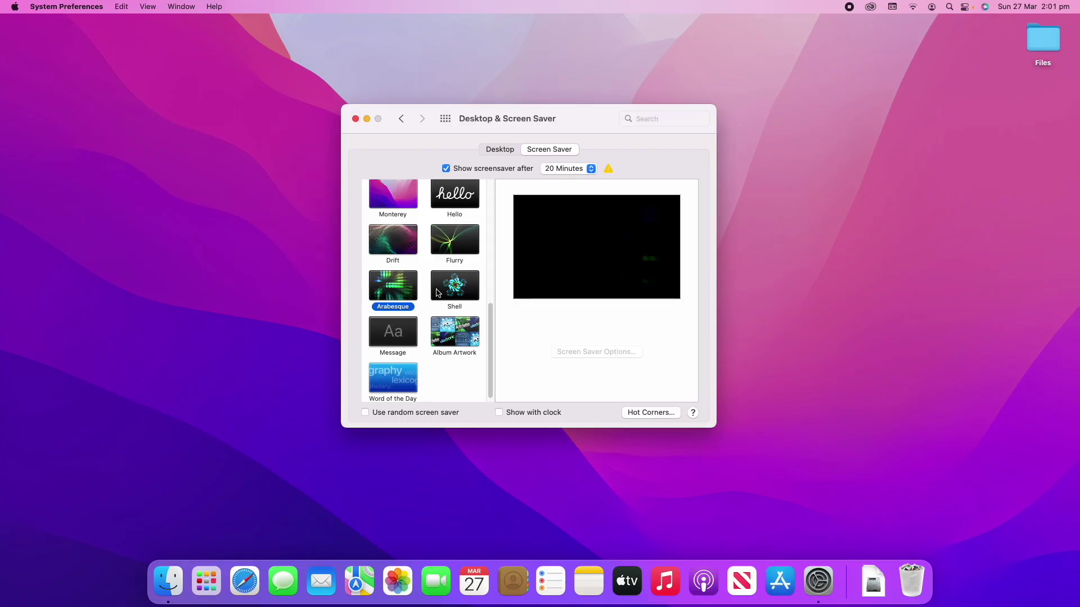
# Preview Shell full screen, then select Message as the screen saver
pyautogui.click(454, 281)
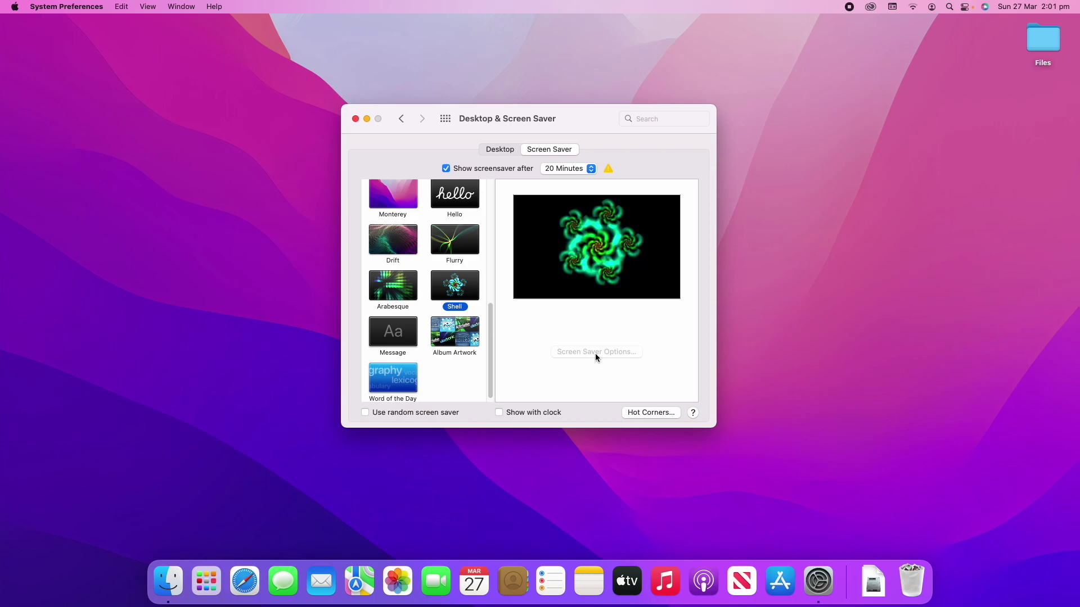
pyautogui.moveTo(524, 225)
pyautogui.click(596, 284)
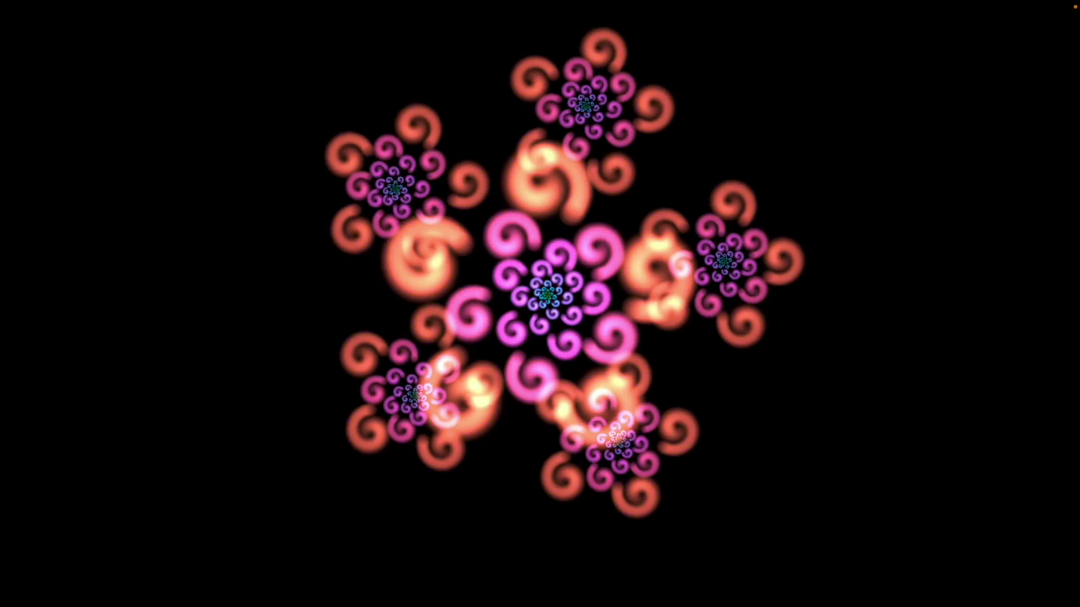
pyautogui.moveTo(434, 396)
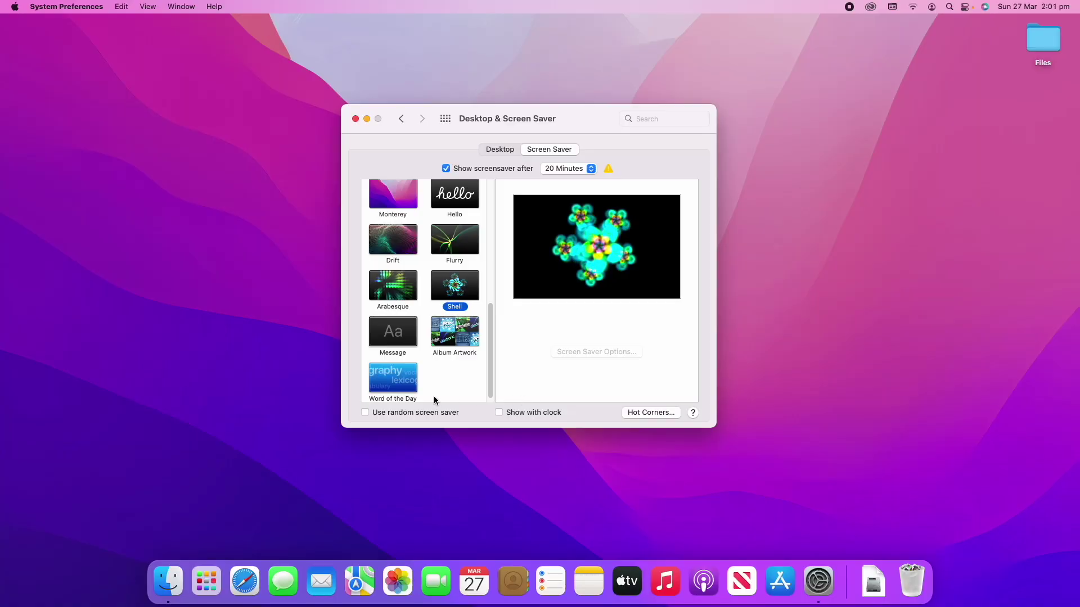
pyautogui.click(380, 340)
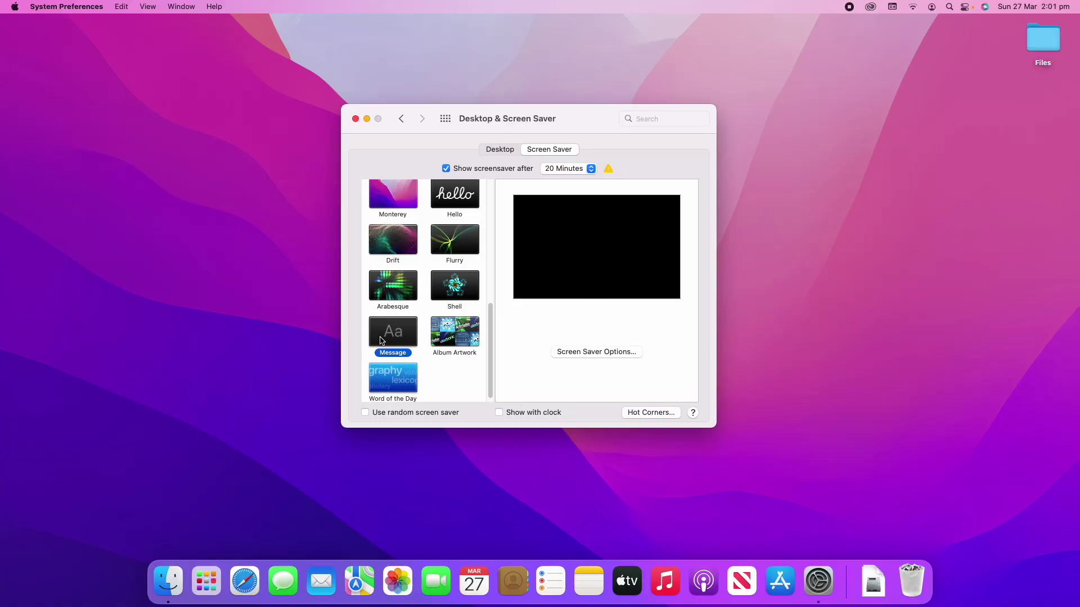
# Set the Message screen saver text to 'Studio Mac' and preview it full screen
pyautogui.click(585, 355)
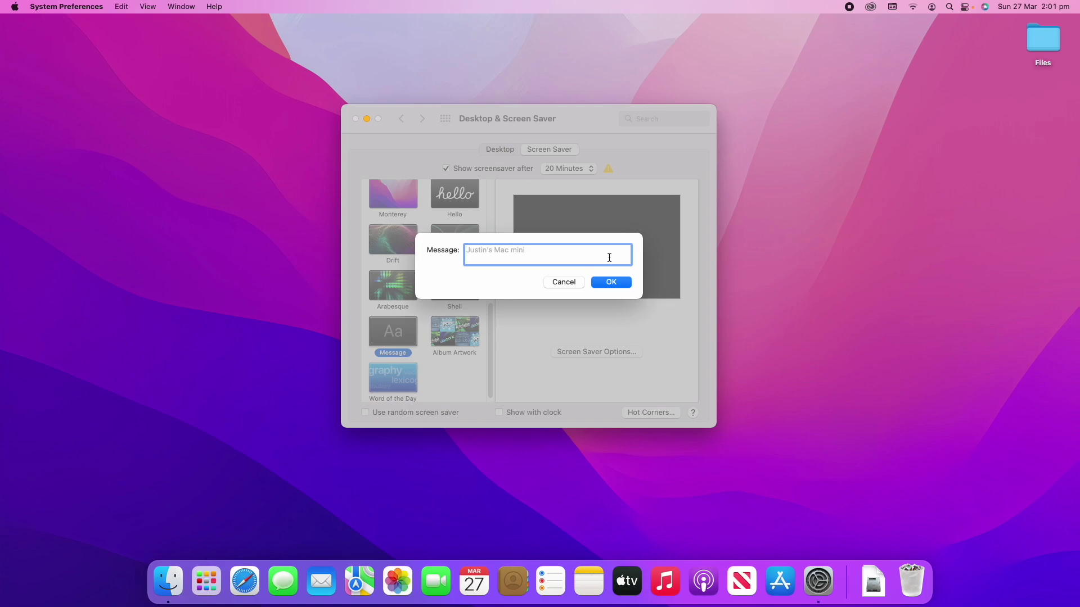
pyautogui.write('Studio Mac')
pyautogui.click(625, 283)
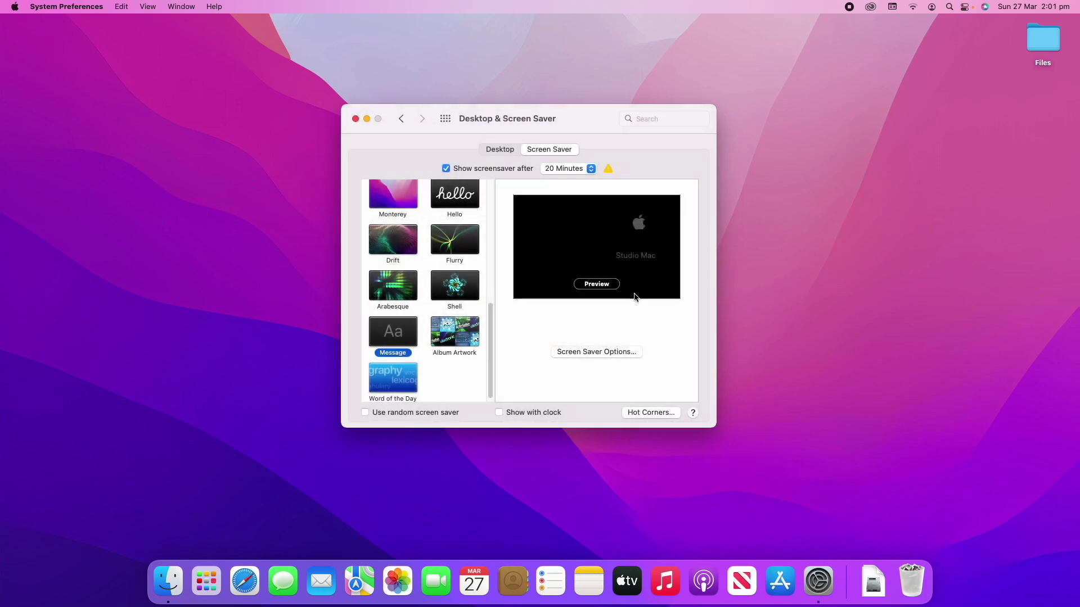
pyautogui.click(598, 284)
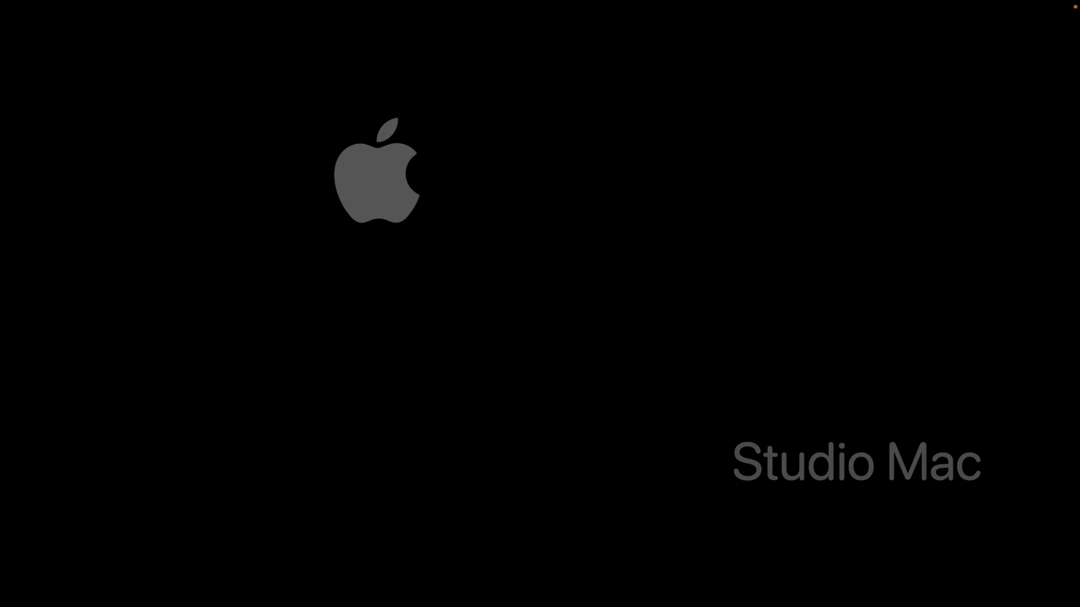
pyautogui.moveTo(361, 397)
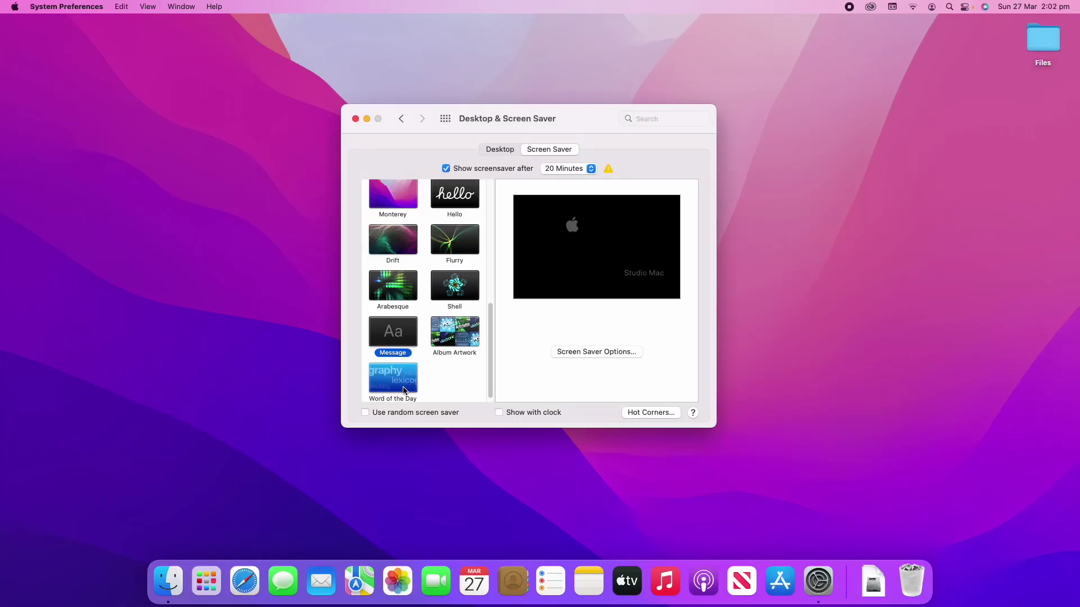
# Select the Album Artwork screen saver, then launch Music from the Dock
pyautogui.click(461, 337)
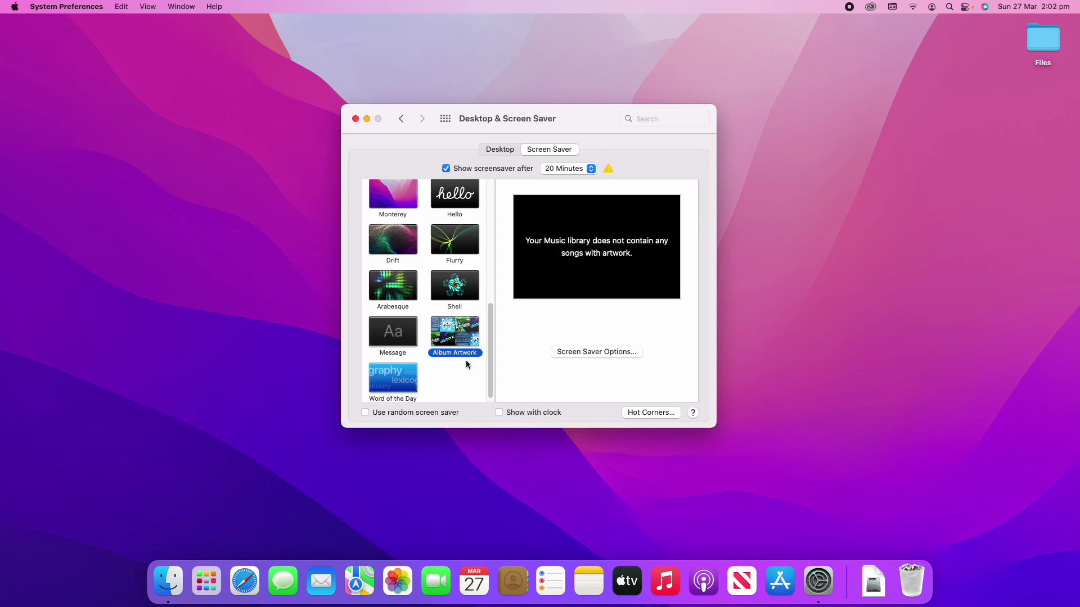
pyautogui.click(664, 582)
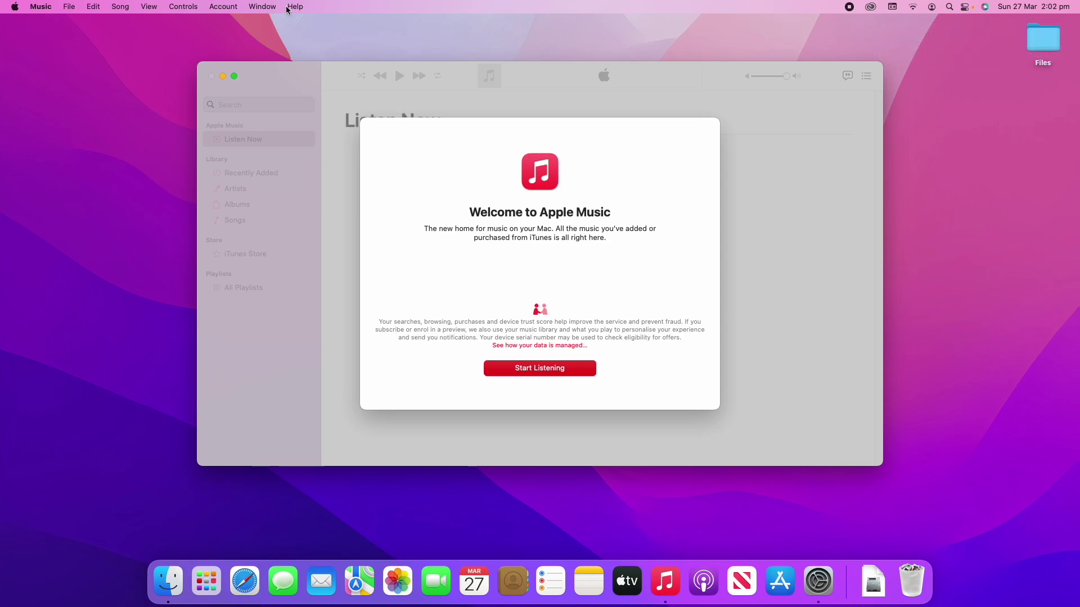
# Dismiss the notification banner and quit Music from its app menu
pyautogui.click(880, 25)
pyautogui.click(50, 7)
pyautogui.click(62, 123)
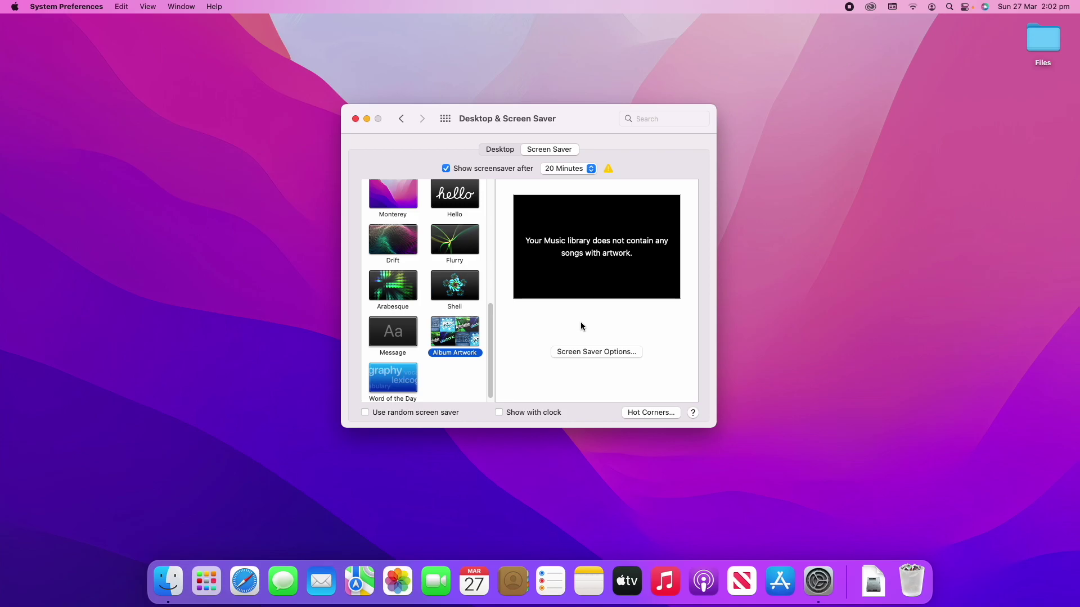
# Choose Word of the Day with its dictionary on Automatic and preview it full screen
pyautogui.click(400, 370)
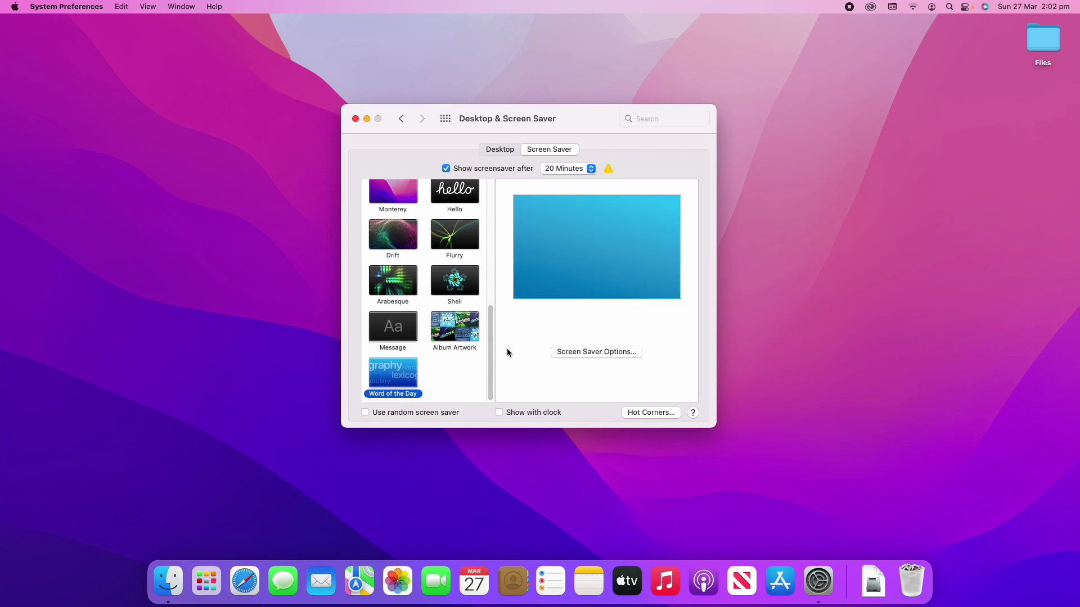
pyautogui.click(596, 353)
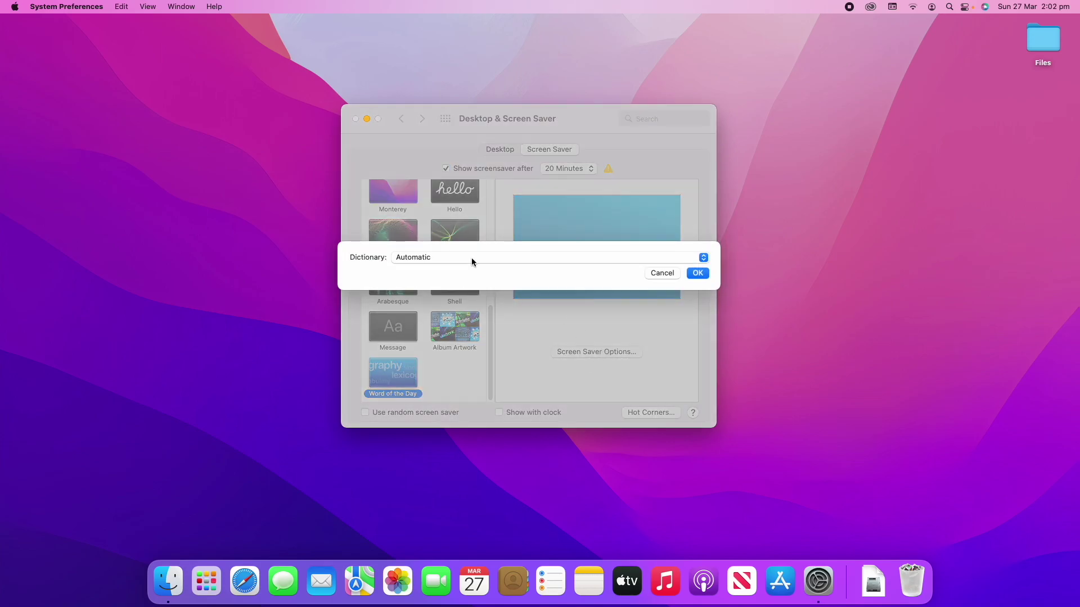
pyautogui.click(471, 258)
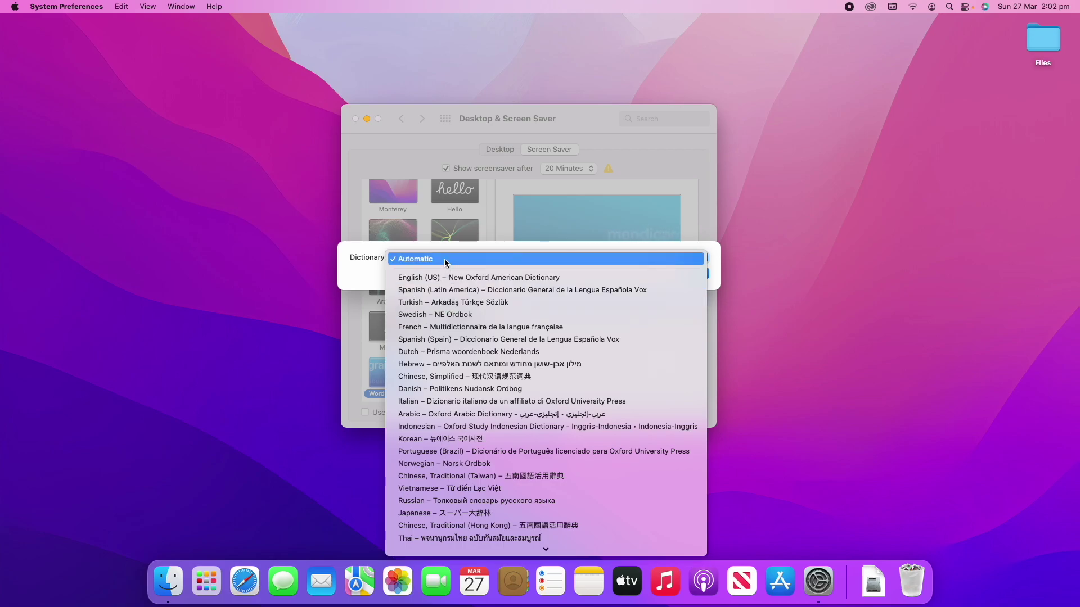
pyautogui.click(445, 260)
pyautogui.click(670, 281)
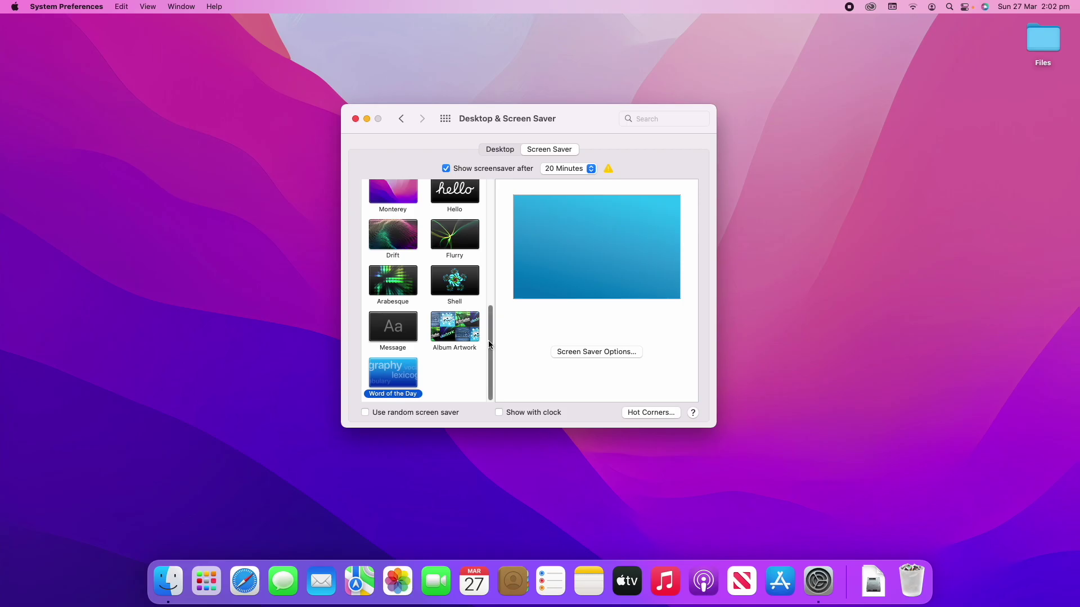
pyautogui.click(597, 284)
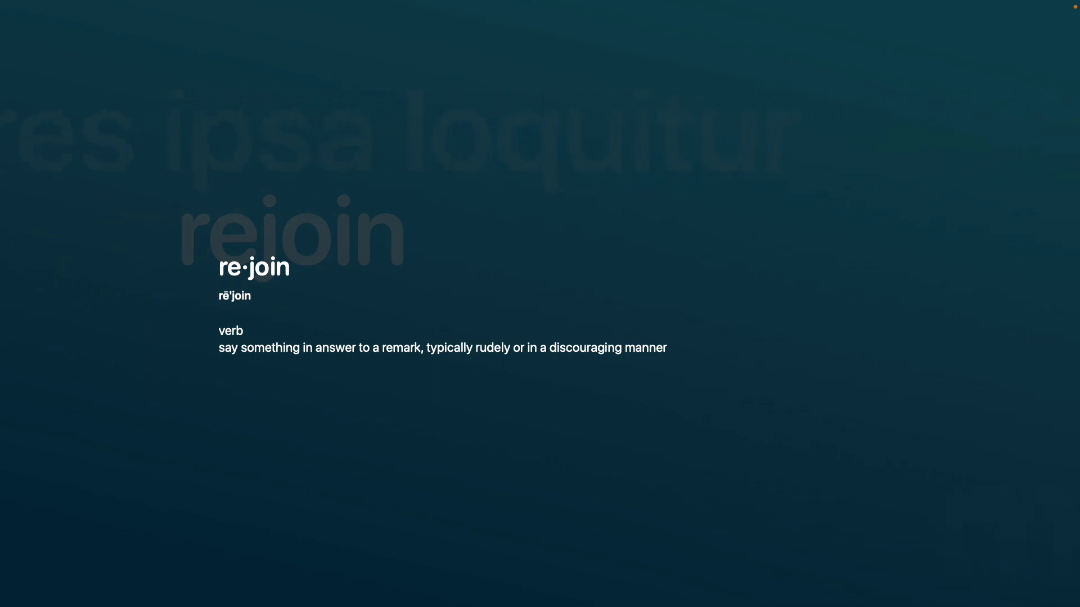
# Scroll the screen saver list and select the Drift thumbnail
pyautogui.moveTo(411, 336)
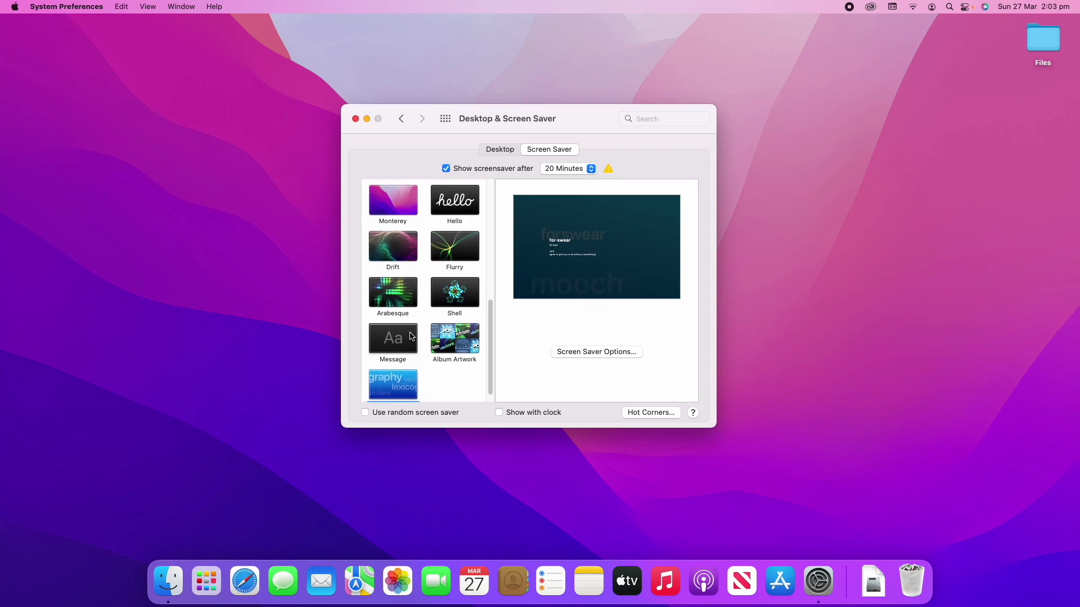
pyautogui.scroll(1, 411, 336)
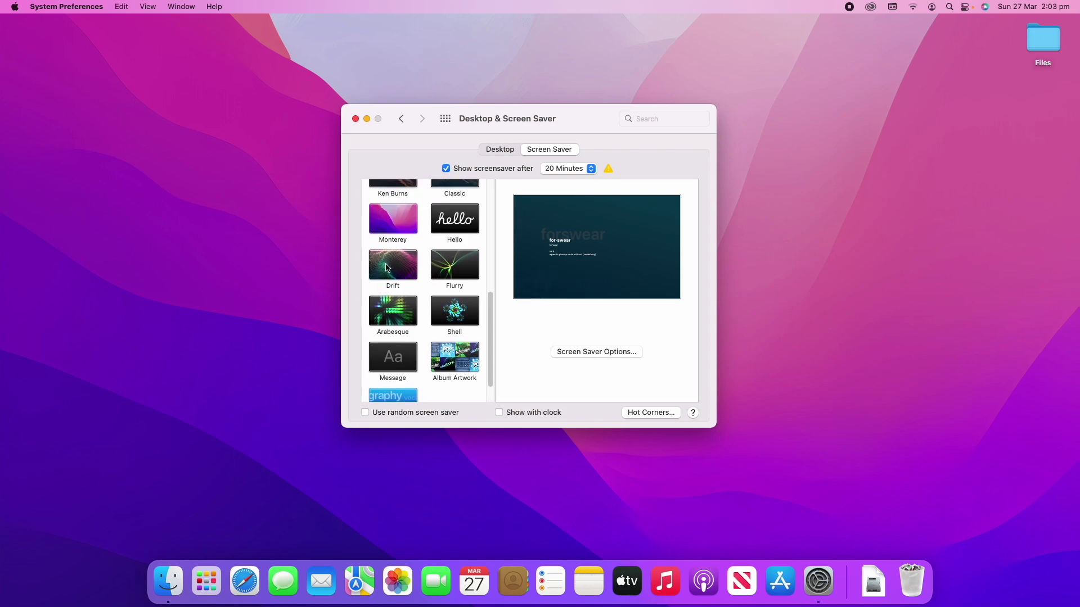
pyautogui.click(381, 273)
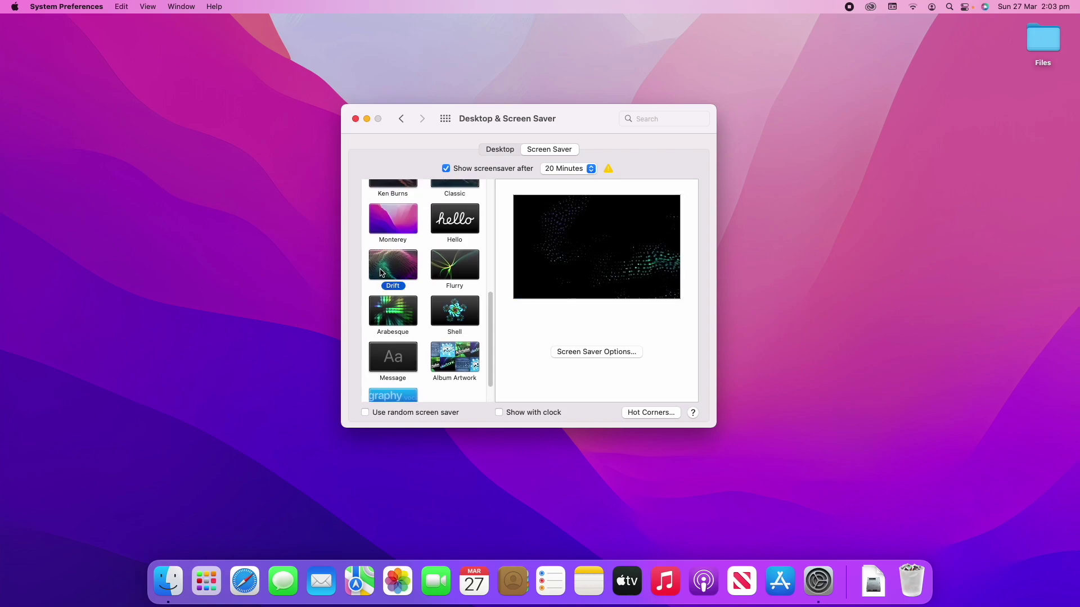
pyautogui.scroll(8, 381, 273)
pyautogui.scroll(-10, 380, 273)
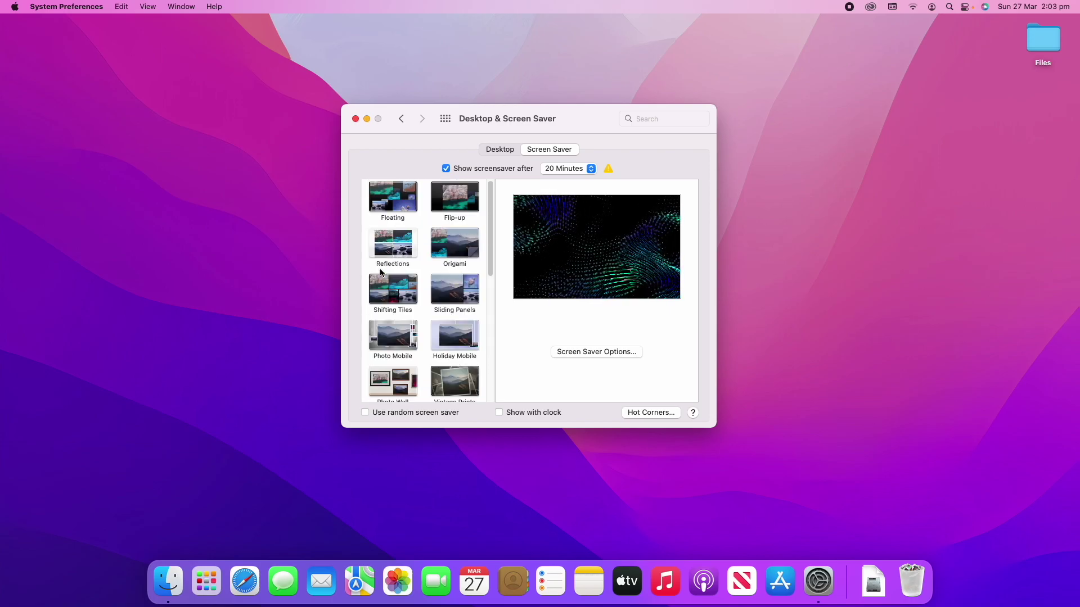